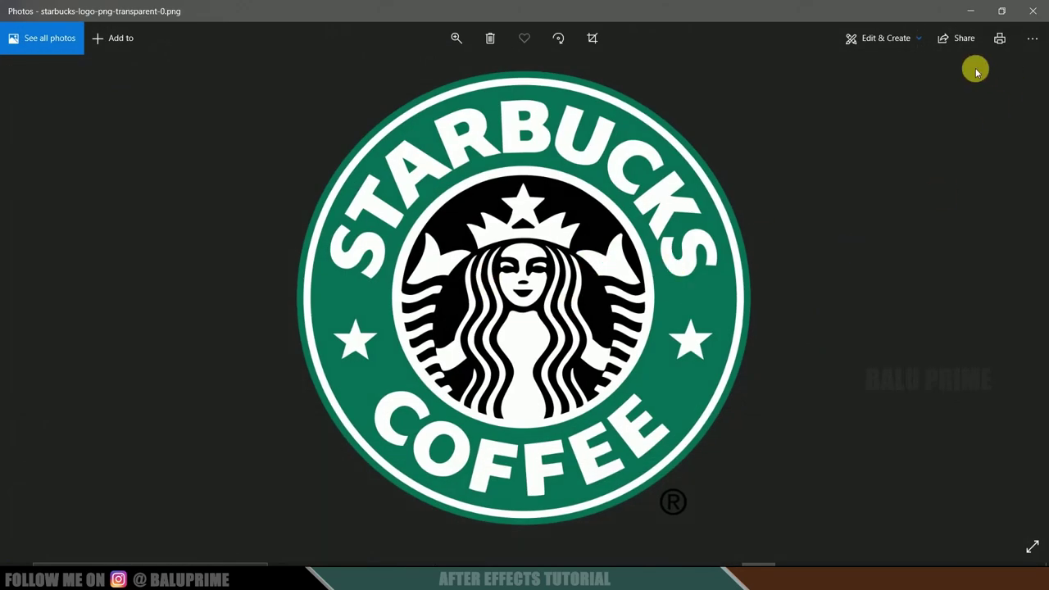
- Minimize the Photos logo preview to return to the After Effects project
left_click(969, 10)
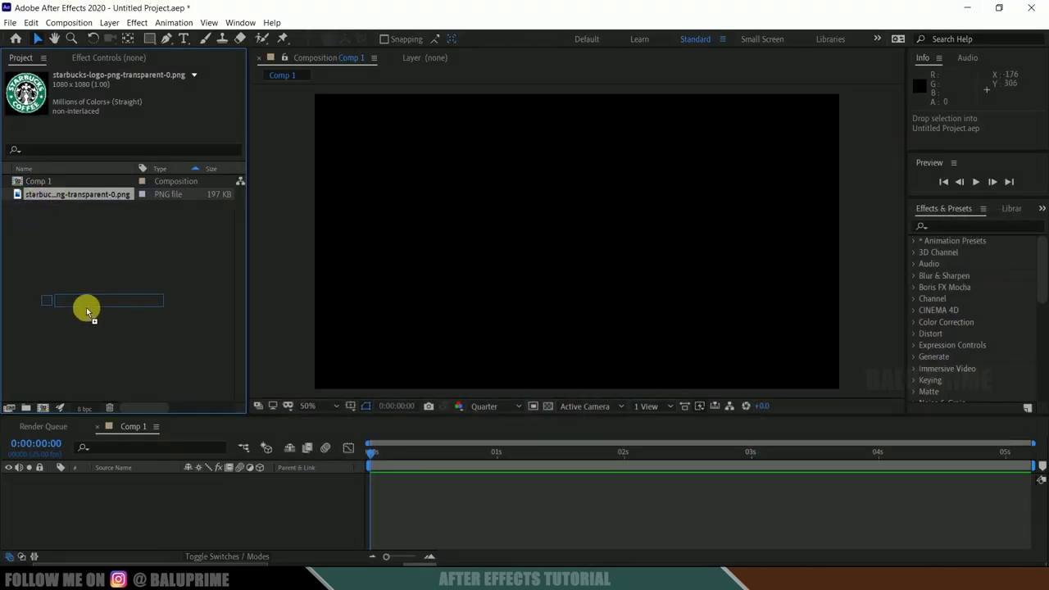
- Add the Starbucks logo PNG to Comp 1 and scale the layer to 70%
left_click_drag(86, 307, 117, 478)
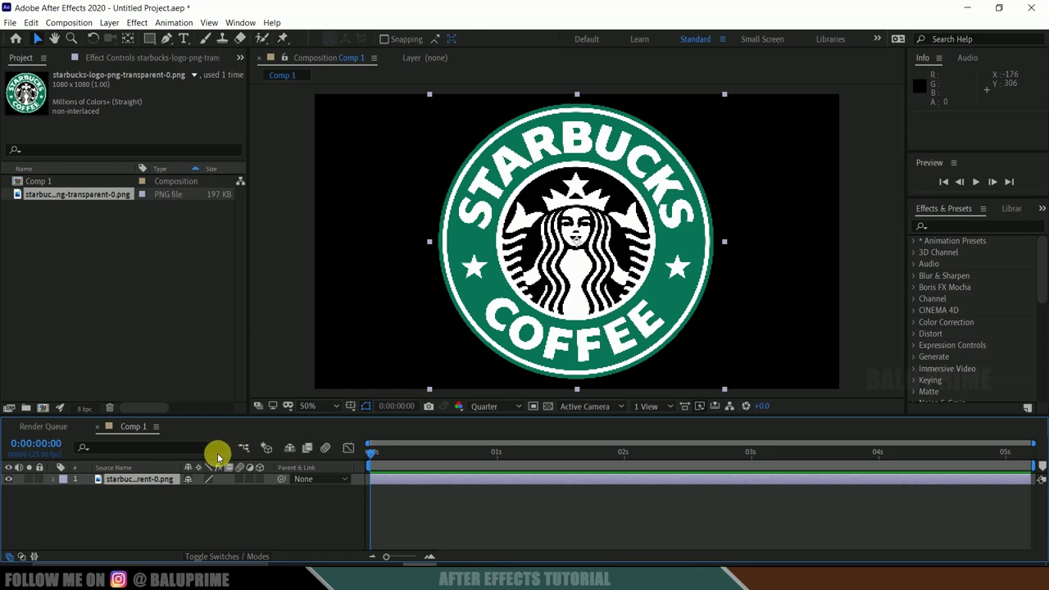
left_click(145, 478)
key("s")
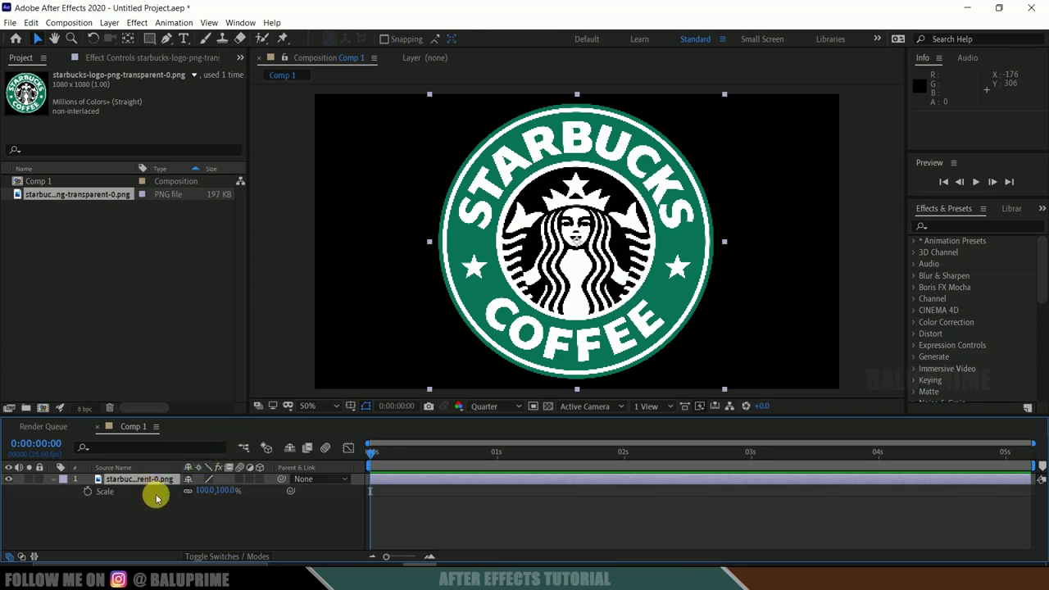
left_click_drag(226, 490, 210, 491)
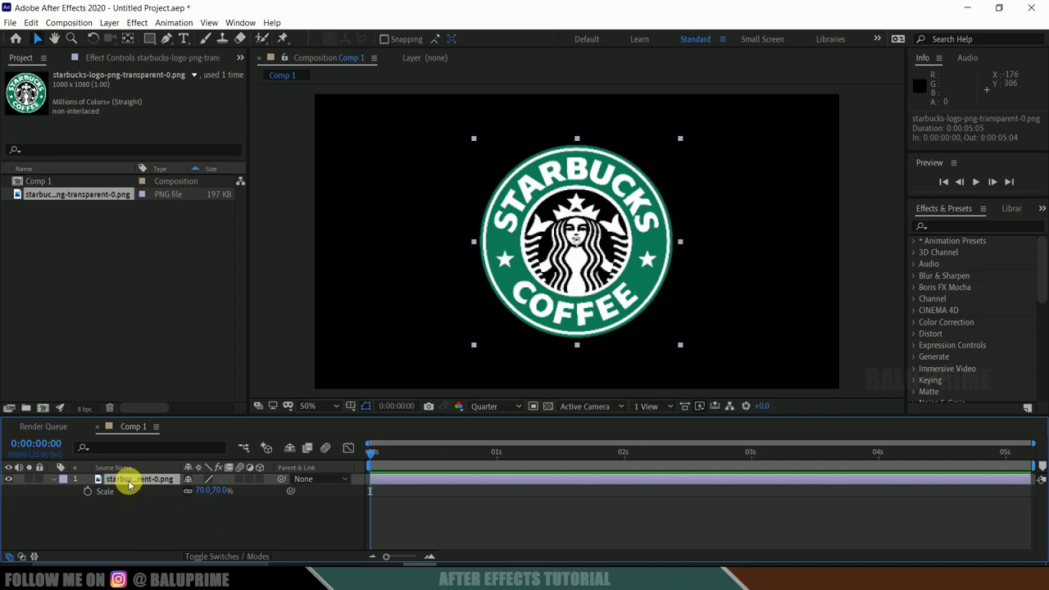
- Auto-trace the logo layer from its Alpha channel onto a new layer, then select it
left_click(127, 39)
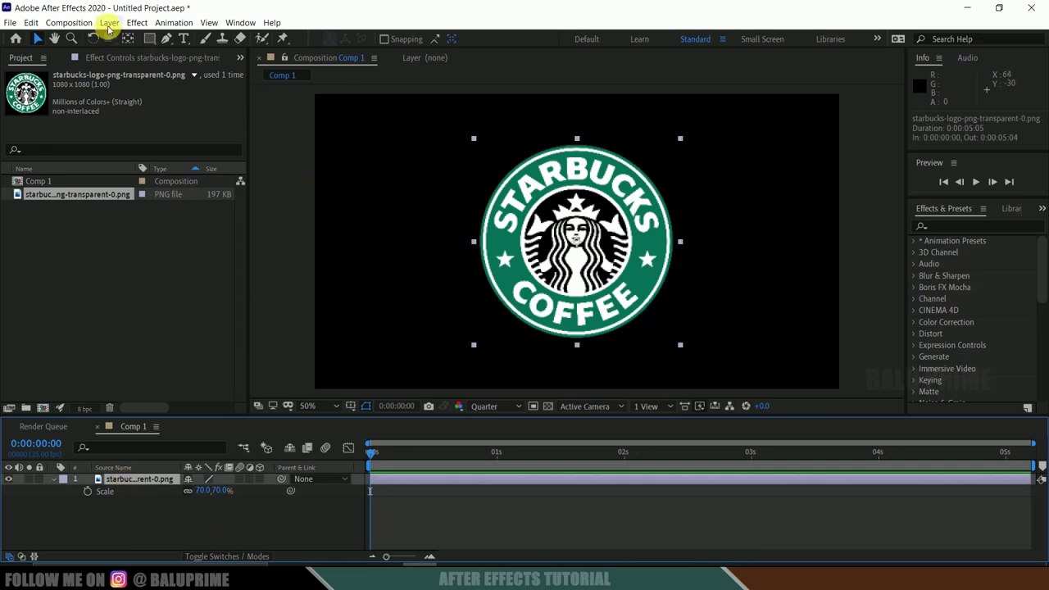
left_click(109, 22)
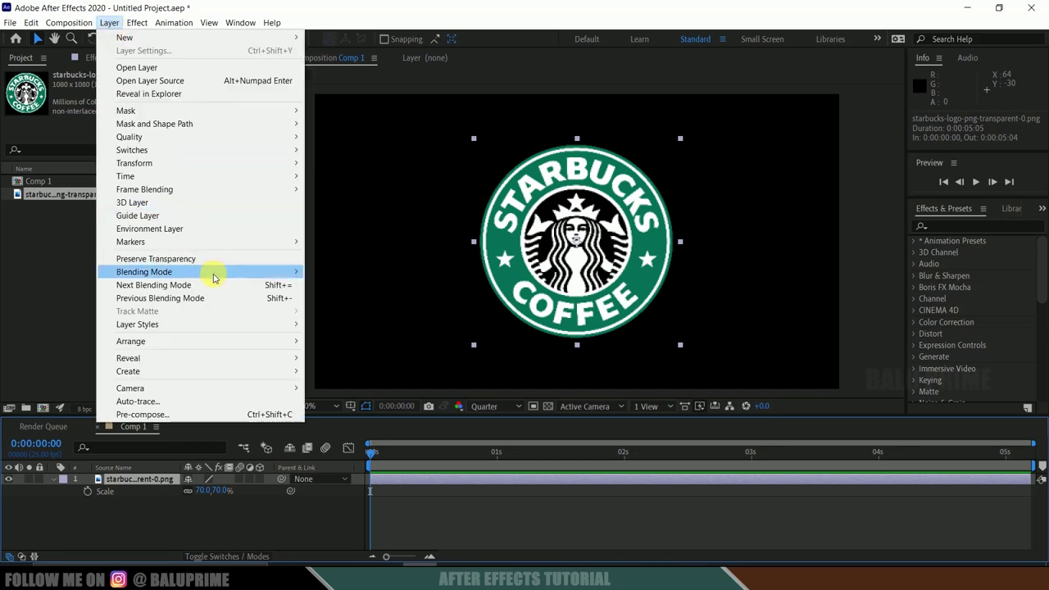
left_click(152, 400)
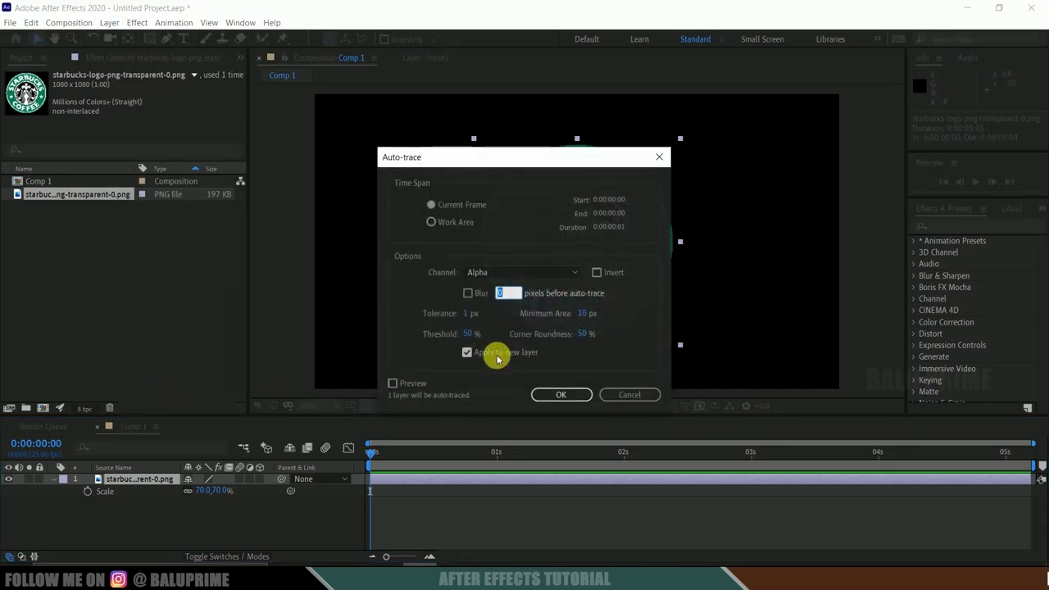
left_click(491, 278)
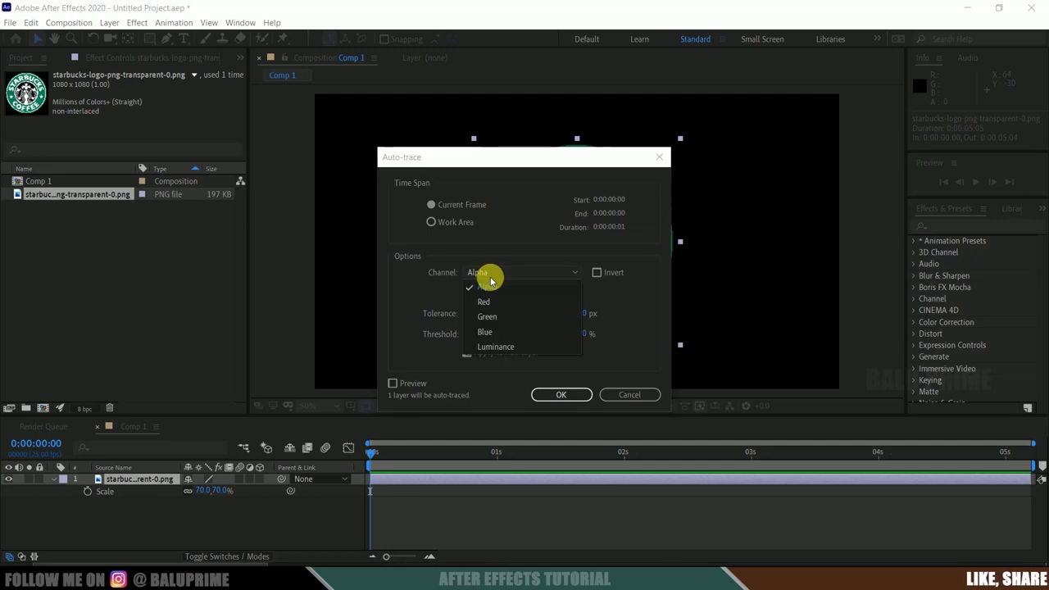
left_click(488, 287)
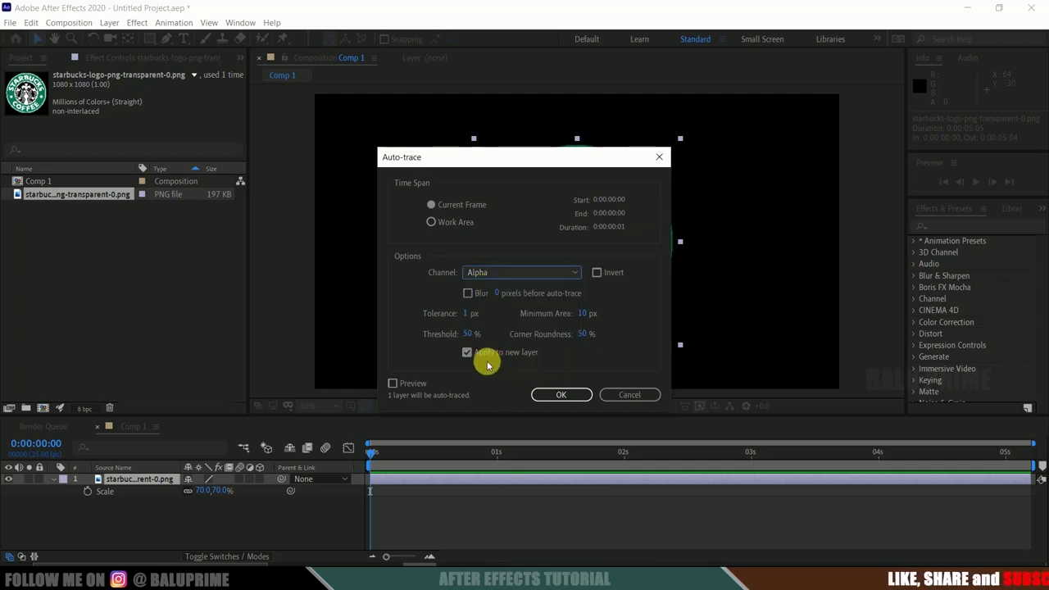
left_click(553, 395)
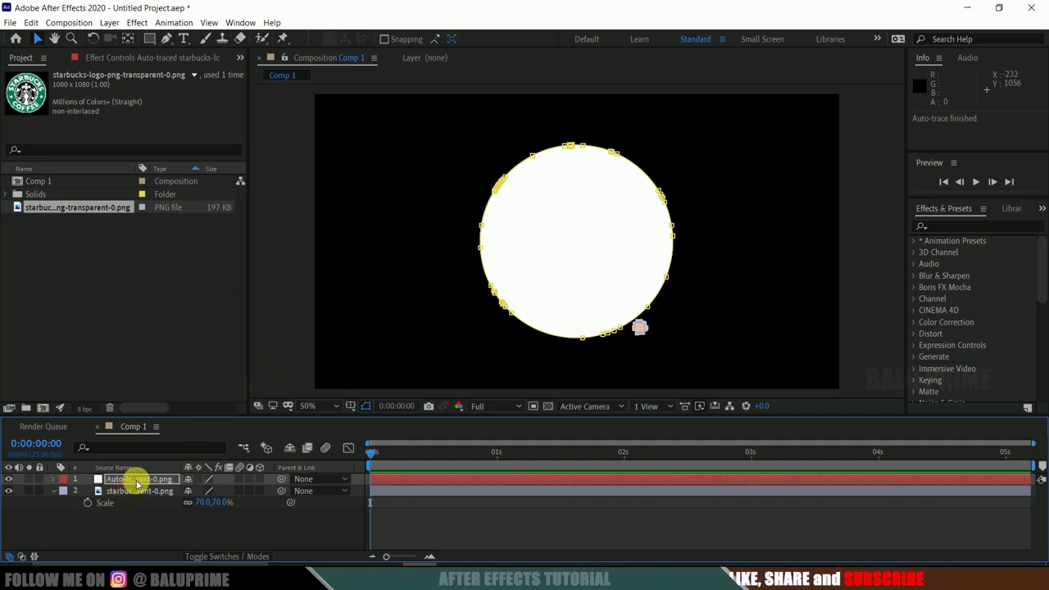
left_click(136, 482)
- Apply the Saber effect to the auto-traced layer with Core Type set to Layer Masks
left_click(950, 228)
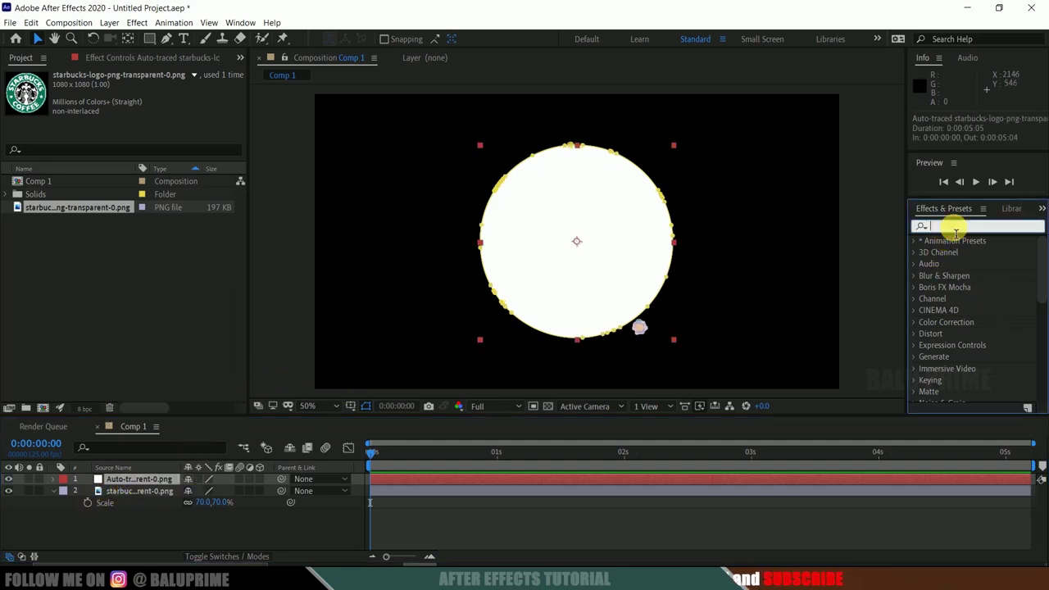
type("saber")
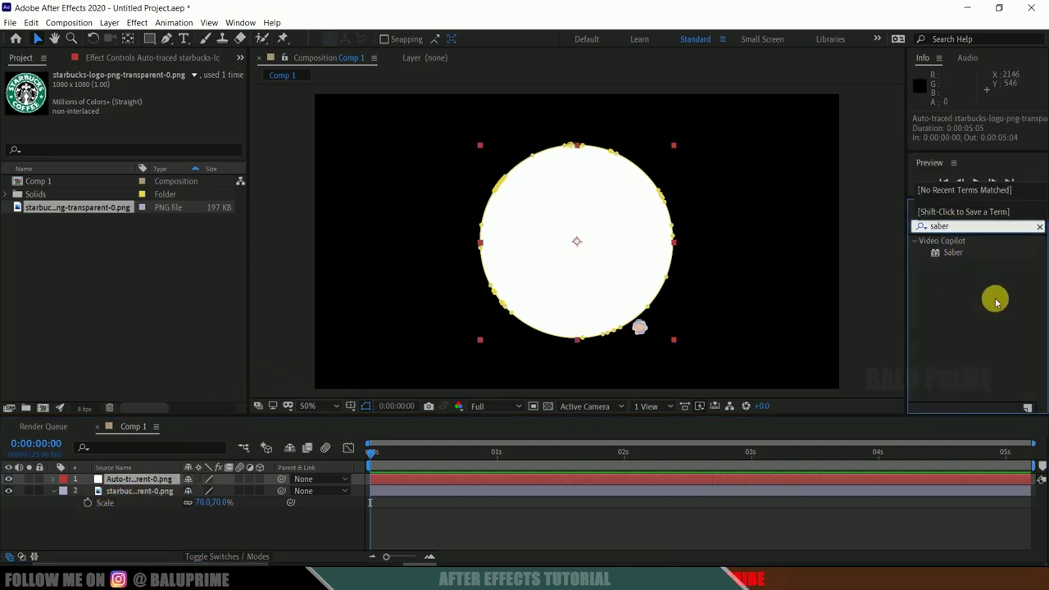
left_click_drag(958, 258, 117, 480)
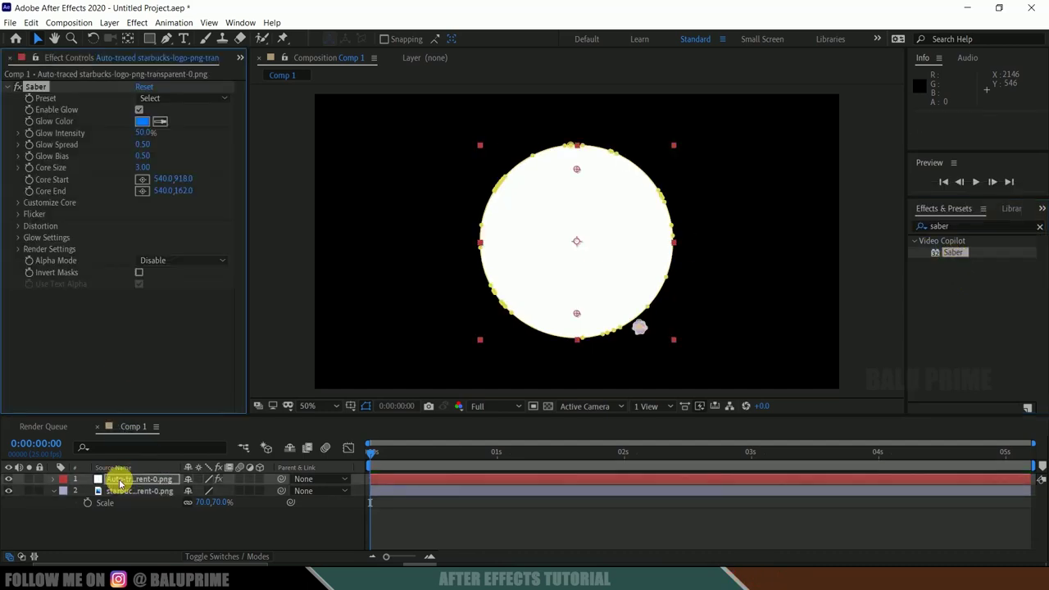
left_click(17, 204)
left_click(147, 214)
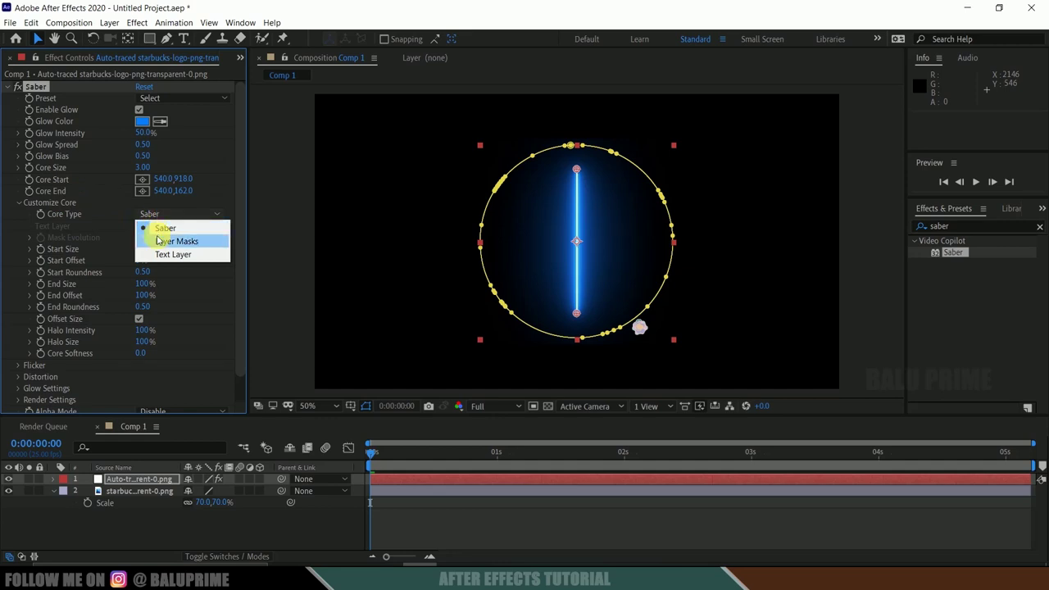
left_click(158, 240)
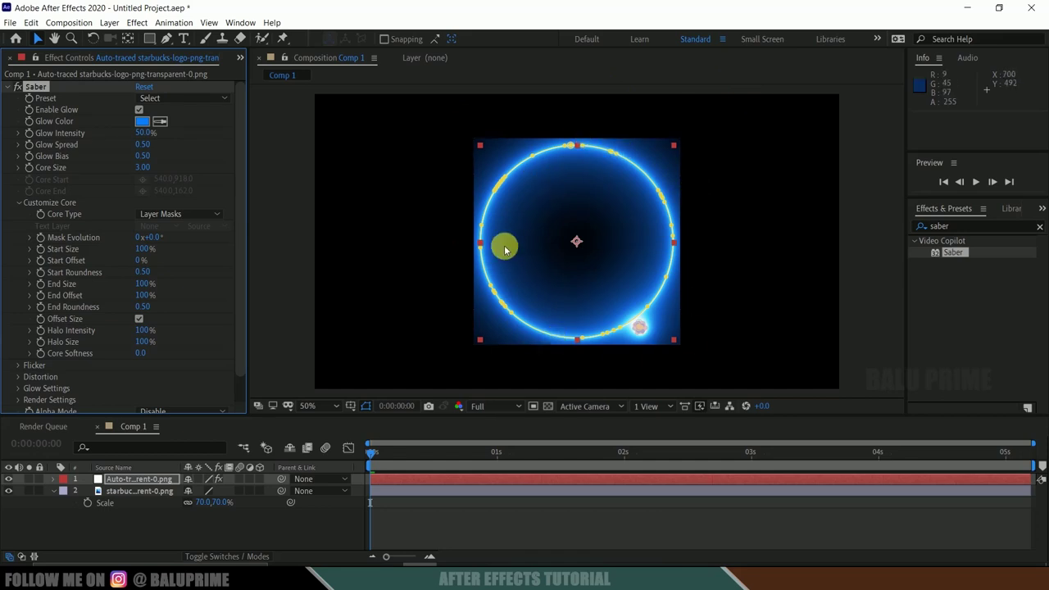
- Delete the auto-traced Saber layer and bring up the folder holding the logo file
left_click(127, 482)
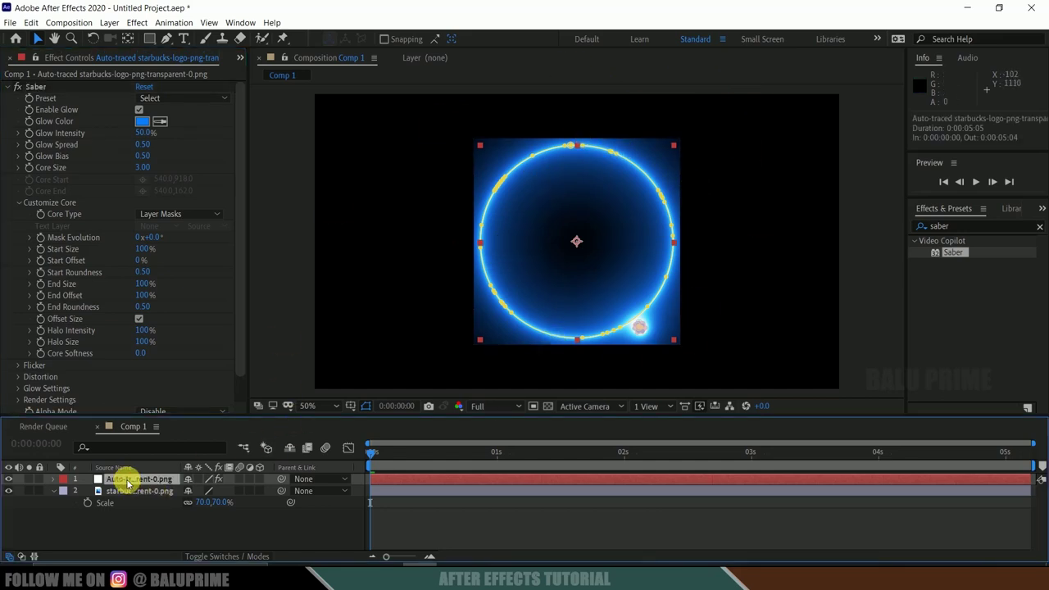
key("Delete")
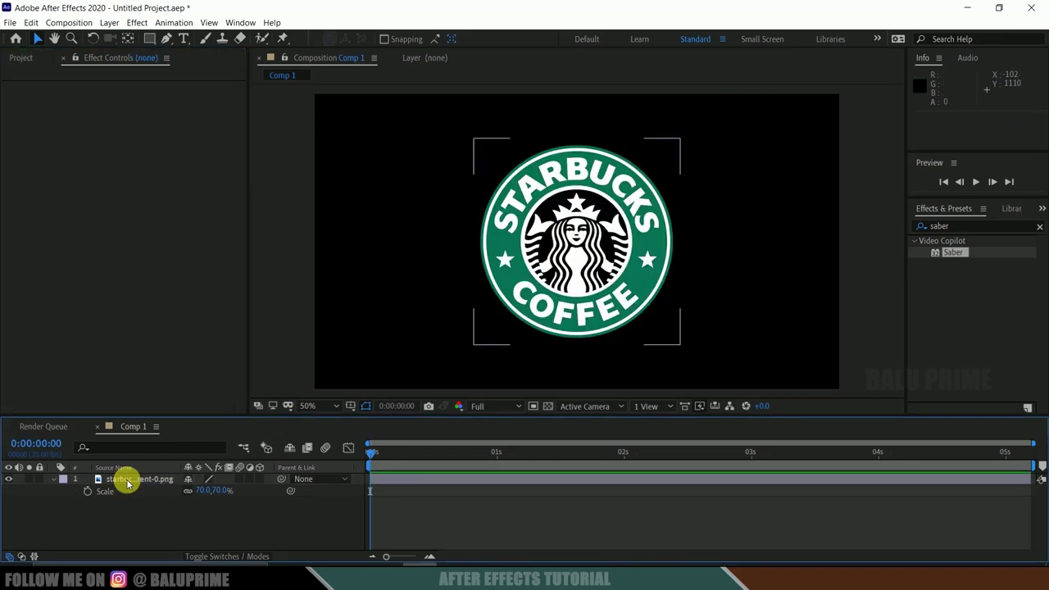
left_click(24, 56)
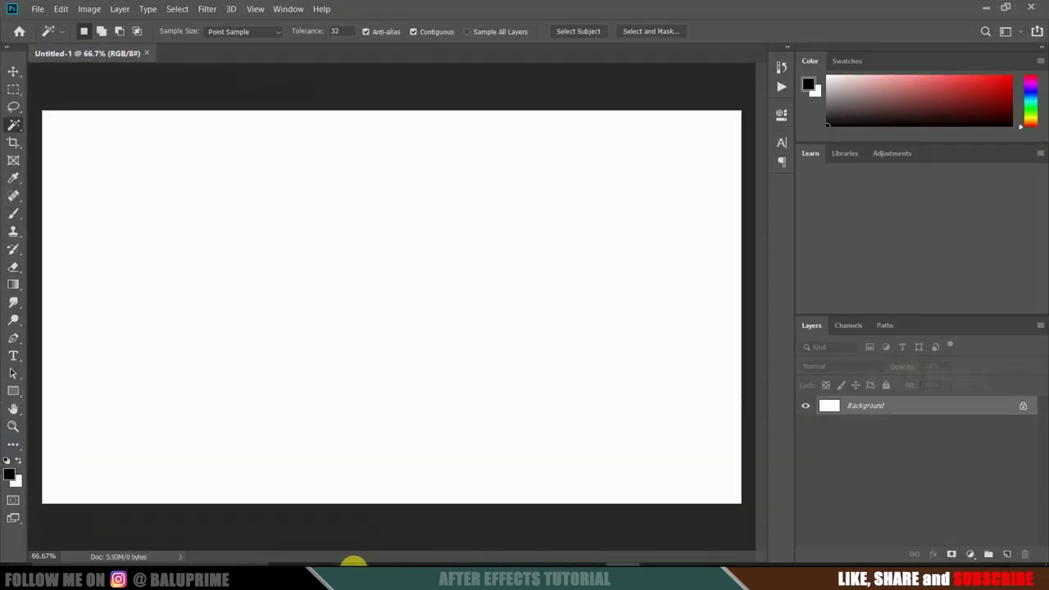
left_click(352, 561)
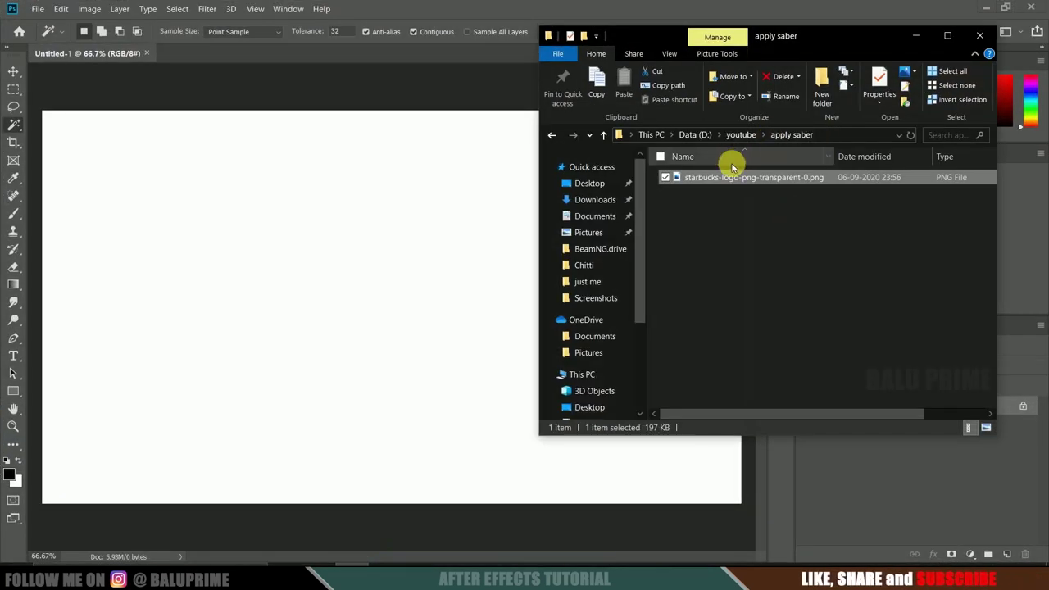
- Place the Starbucks logo PNG on the Untitled-1 canvas and hide the white Background layer
left_click(707, 182)
left_click_drag(708, 181, 423, 316)
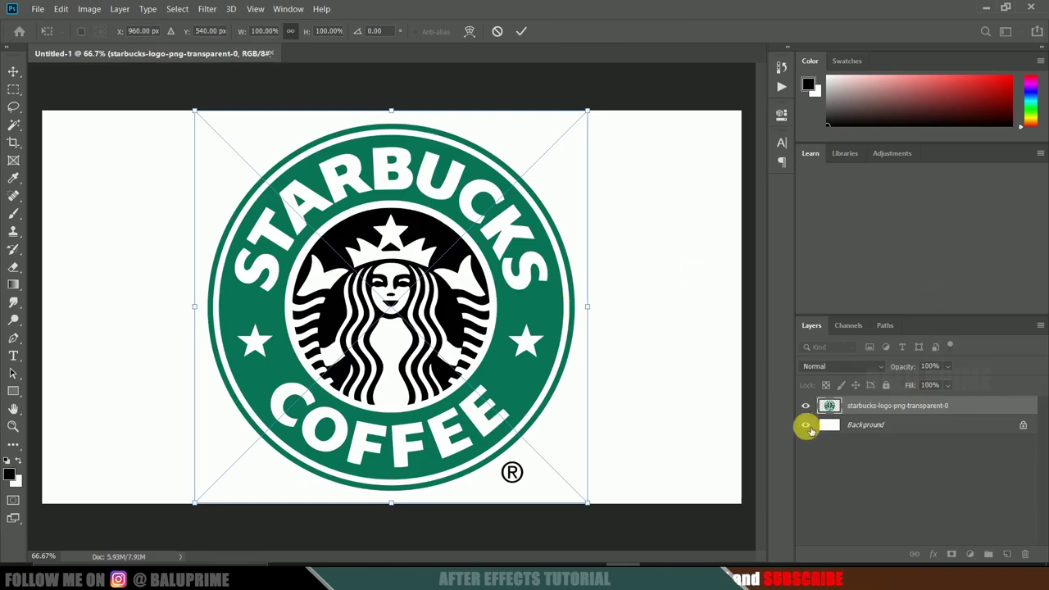
key("w")
left_click(805, 425)
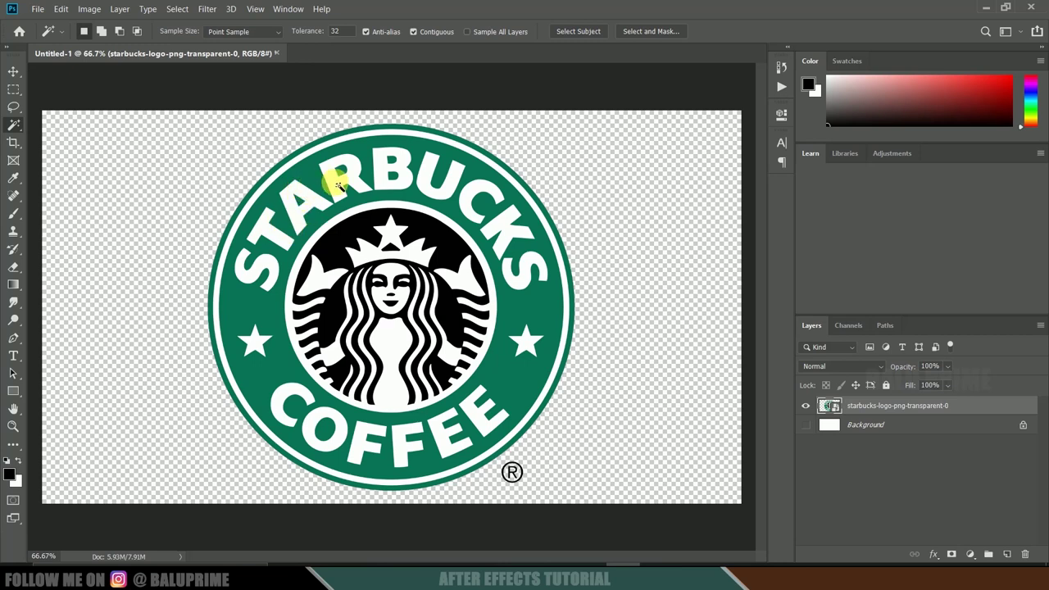
- Switch to the Magic Wand Tool from the selection tools flyout
left_click(14, 72)
left_click(16, 126)
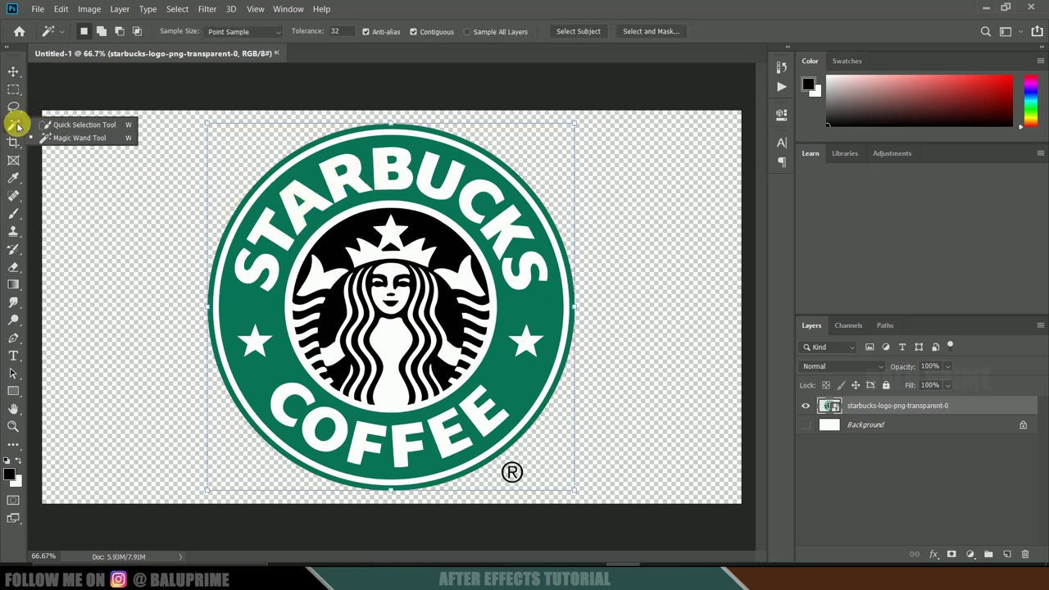
left_click(78, 138)
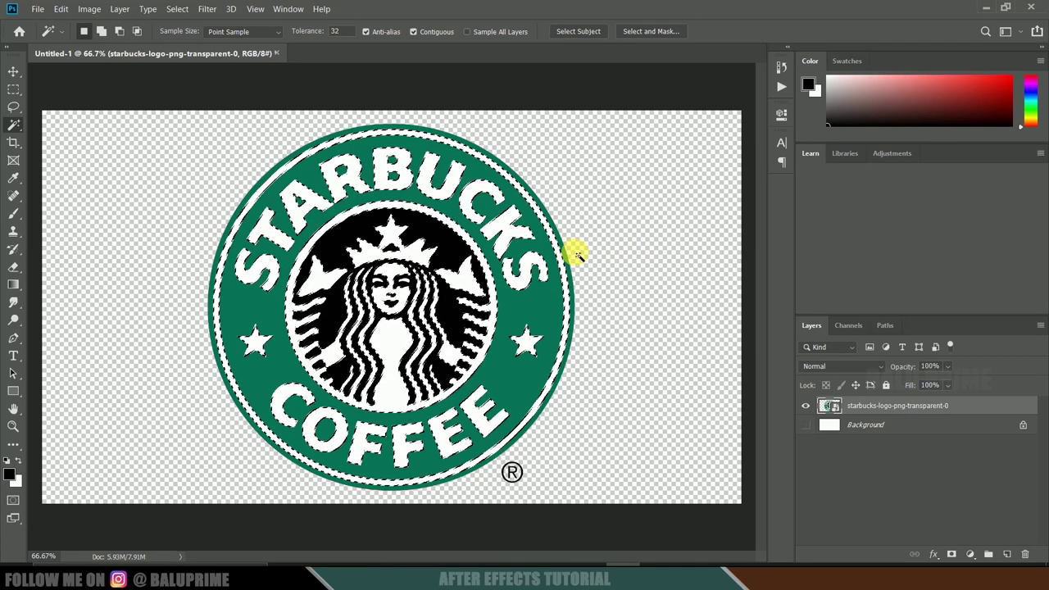
- Rasterize the logo layer after the smart object error blocks deleting
key("Delete")
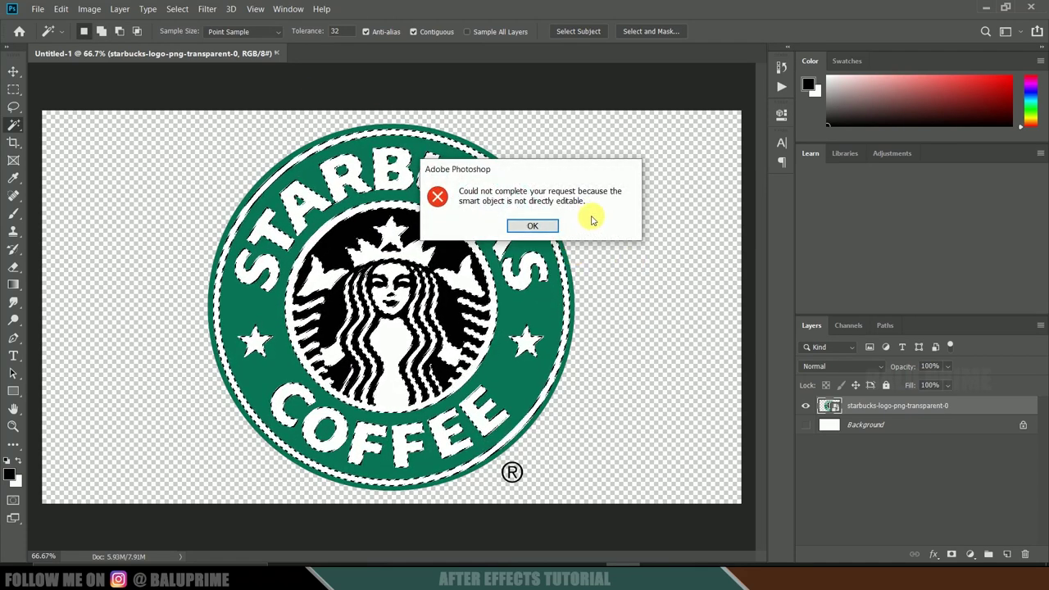
left_click(548, 223)
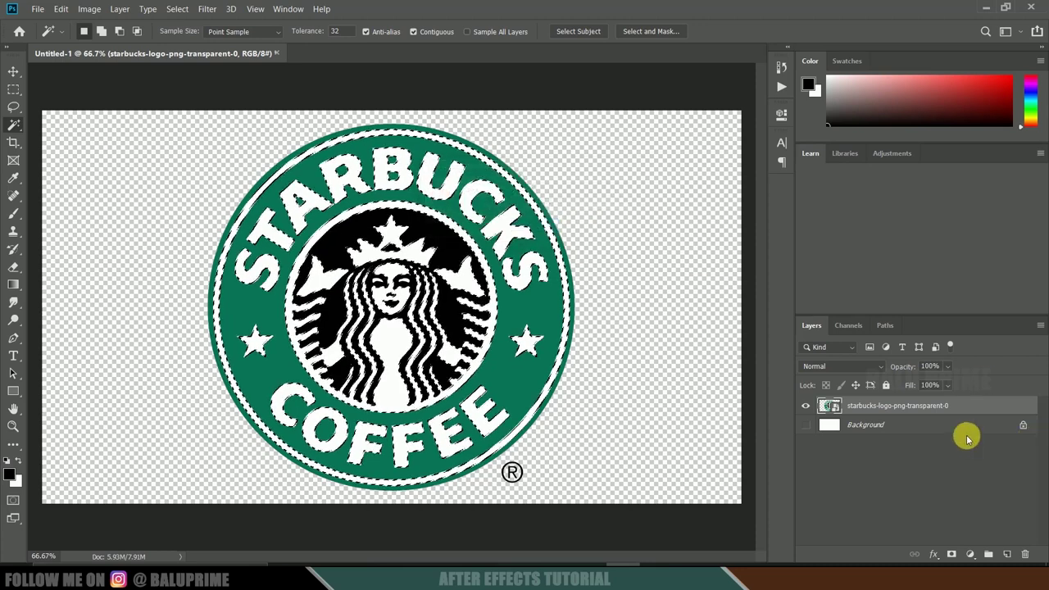
right_click(854, 411)
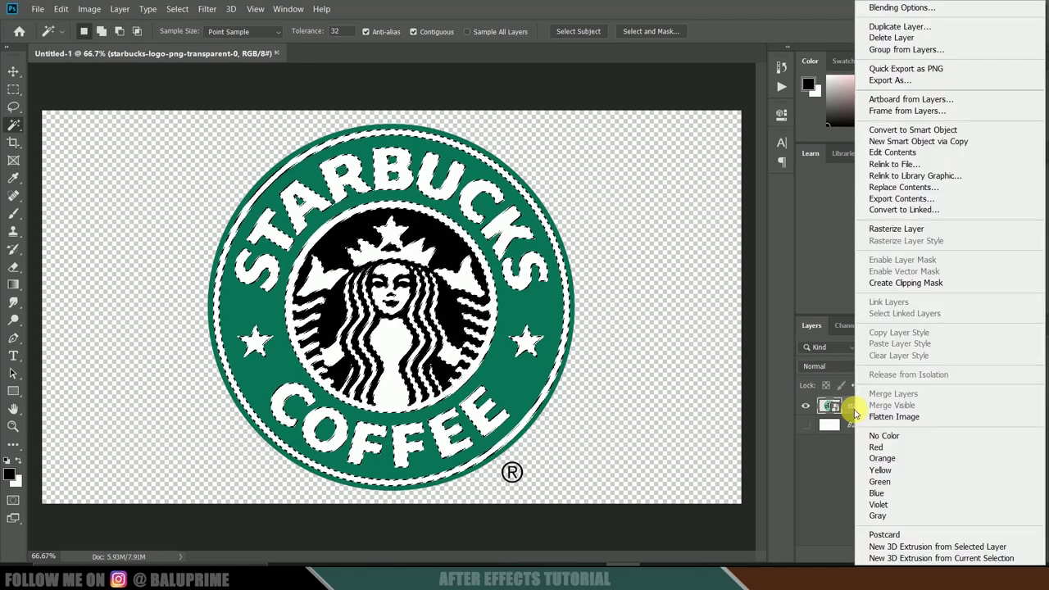
left_click(909, 231)
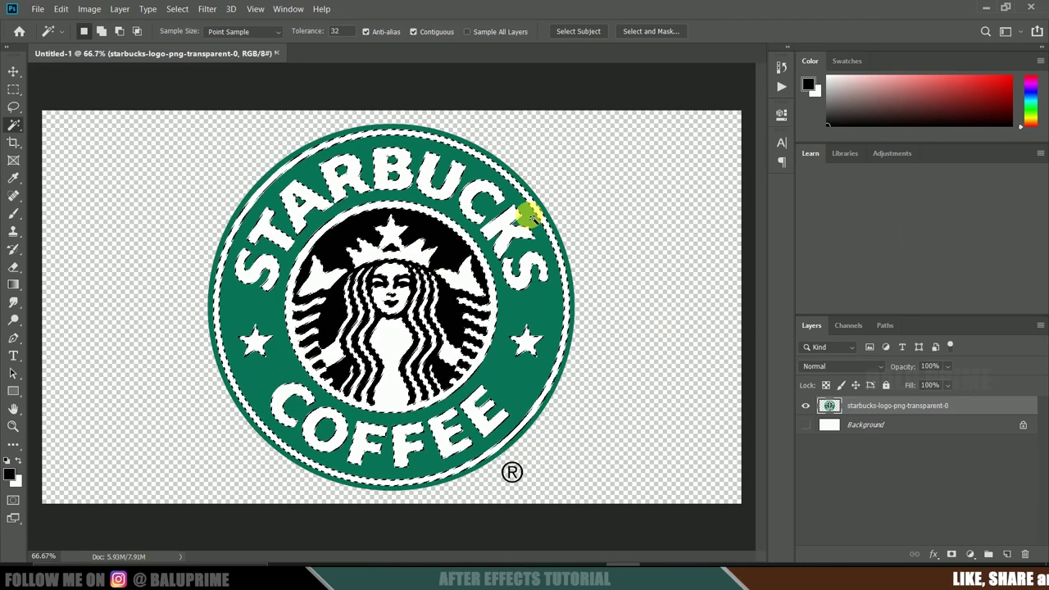
- Erase the selected white areas of the logo to transparency and deselect
left_click(507, 221)
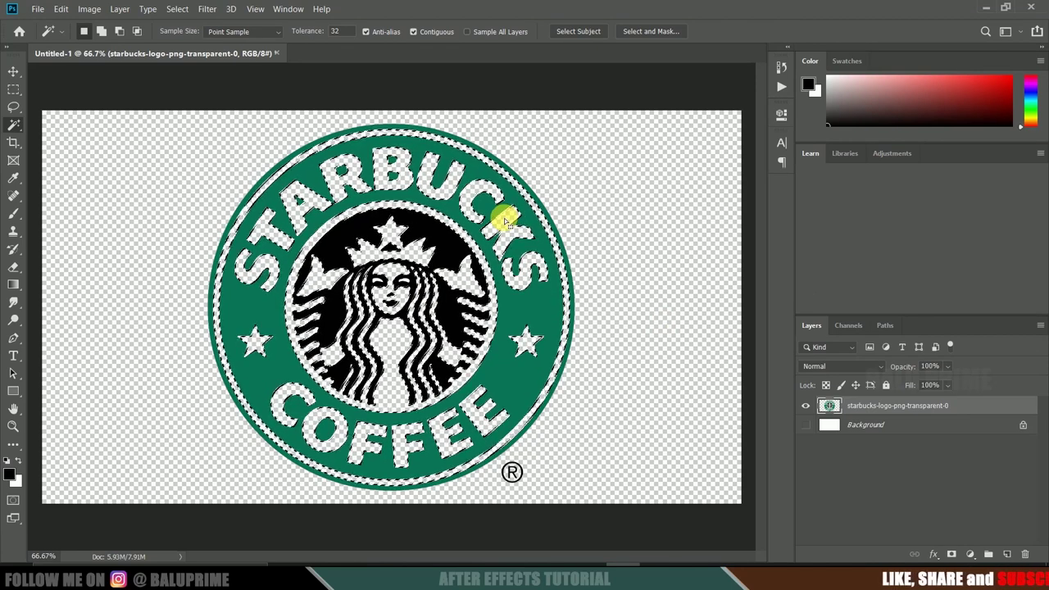
key("Delete")
key("ctrl+d")
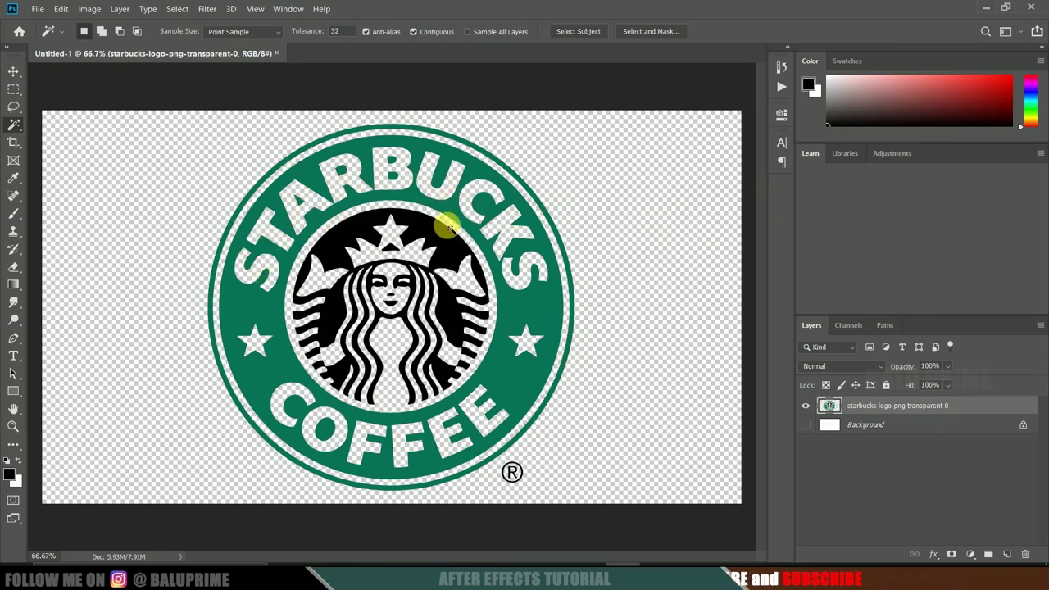
left_click(15, 72)
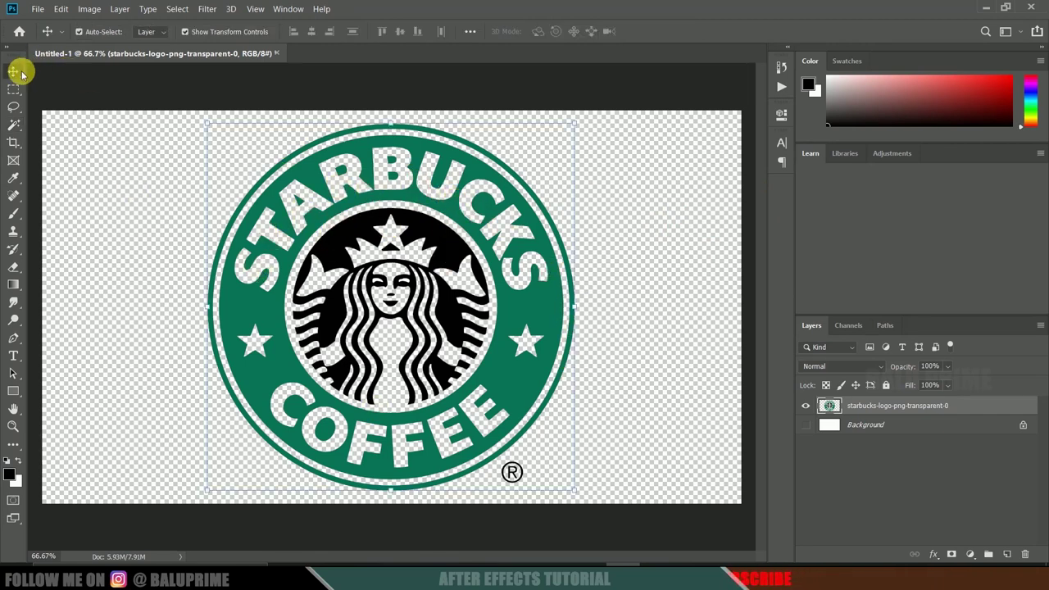
- Save the logo as PNG file star.png on the Desktop with default PNG options
left_click(35, 12)
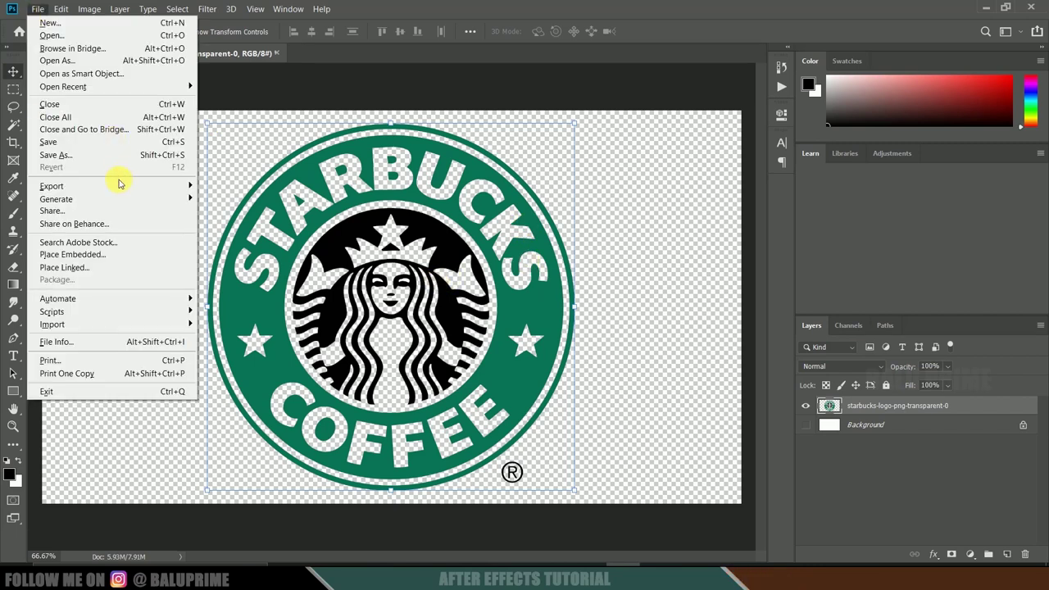
left_click(82, 156)
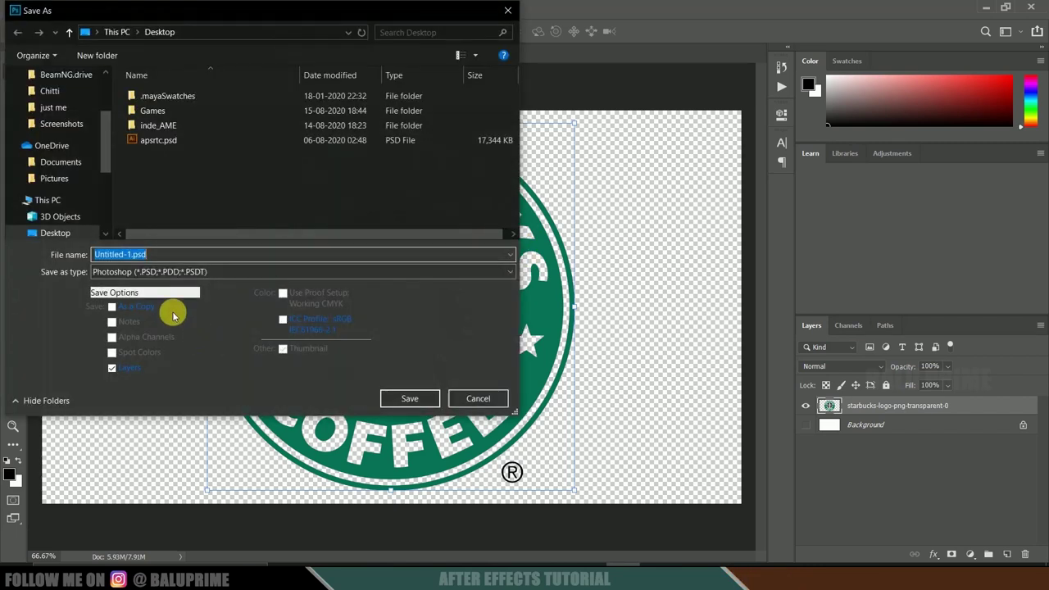
left_click(143, 271)
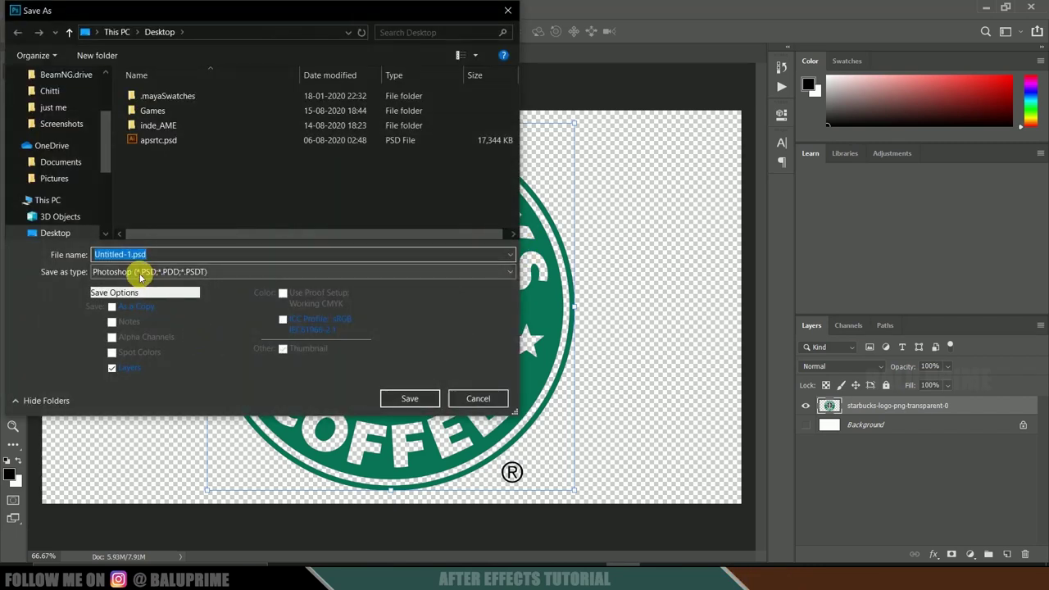
left_click(106, 482)
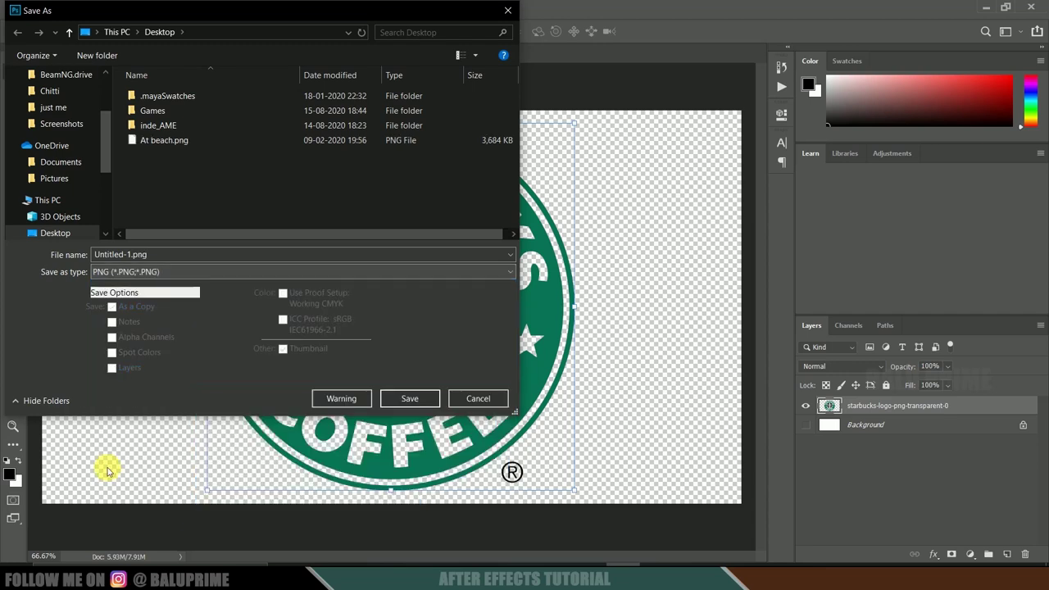
scroll(74, 163, "up", 2)
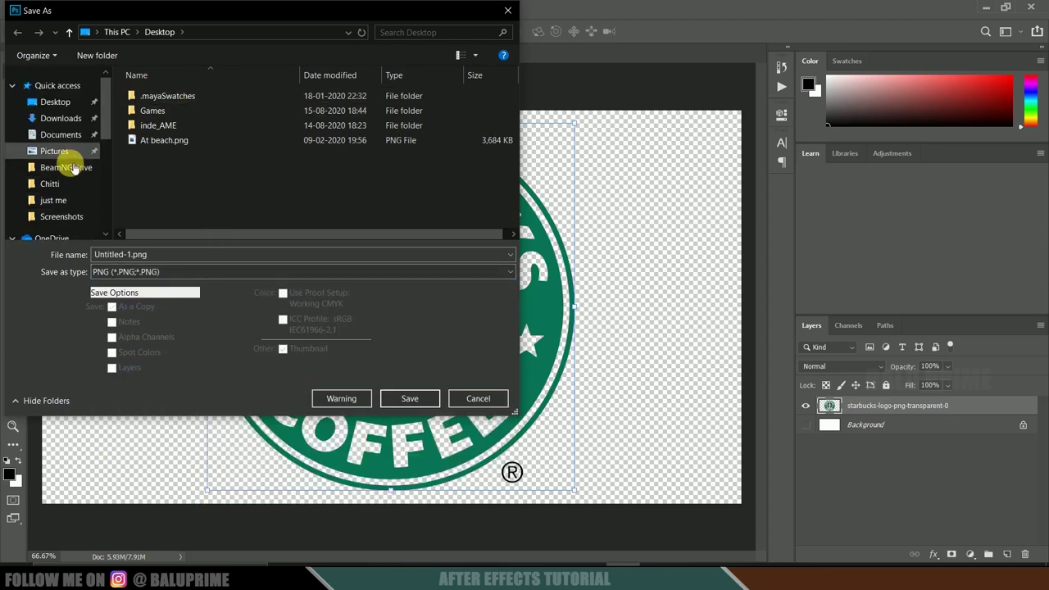
scroll(72, 172, "down", 3)
left_click(56, 215)
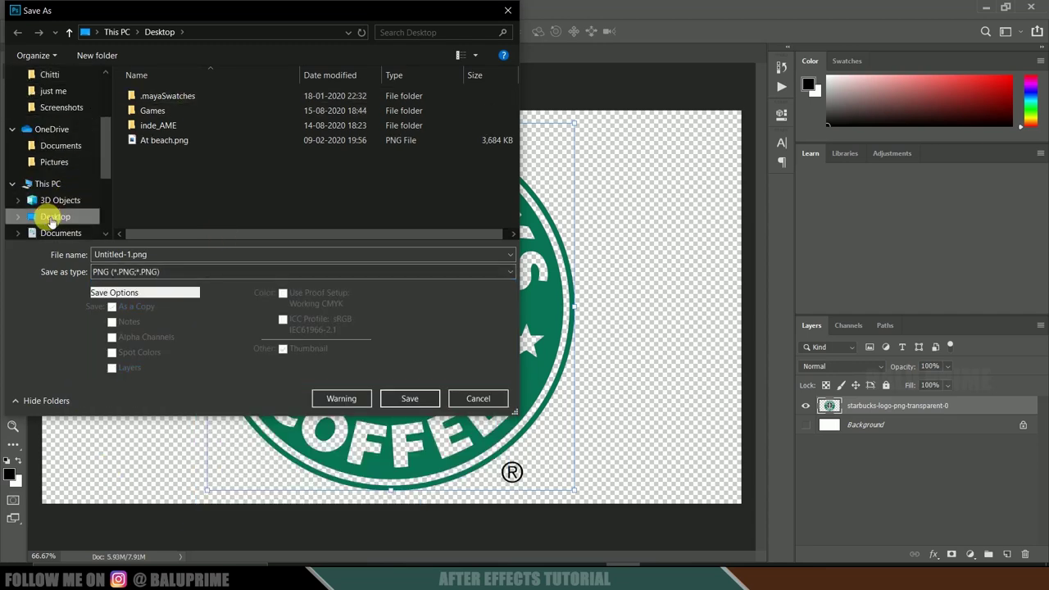
double_click(183, 259)
type("star")
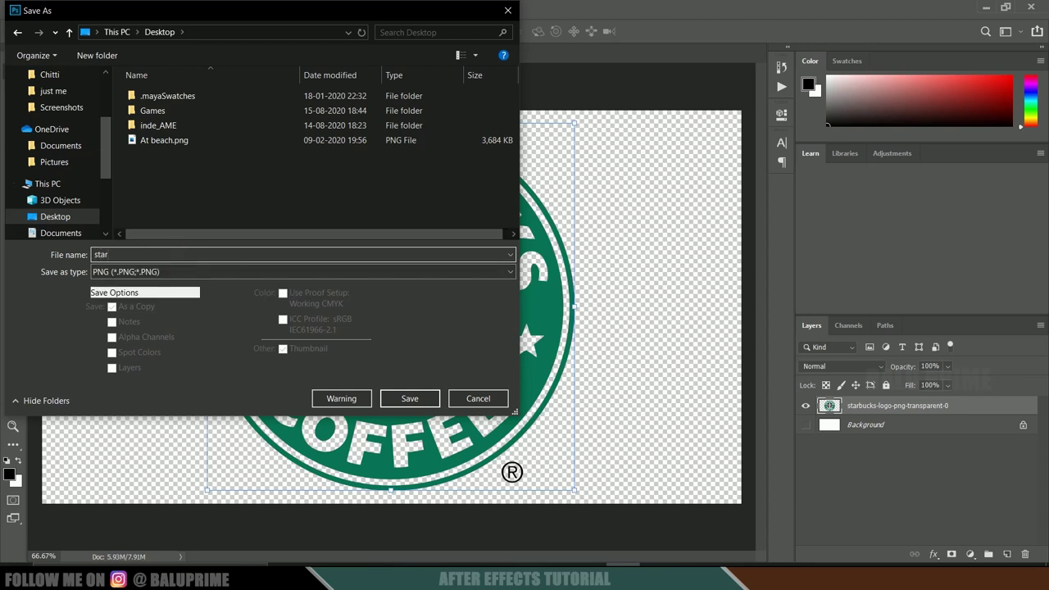
left_click(409, 398)
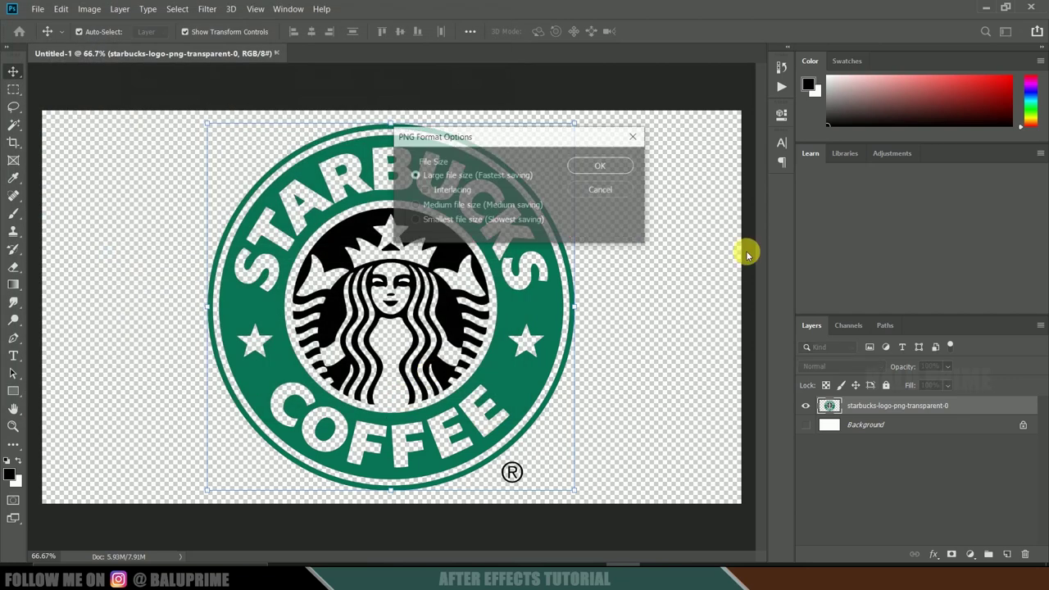
left_click(602, 166)
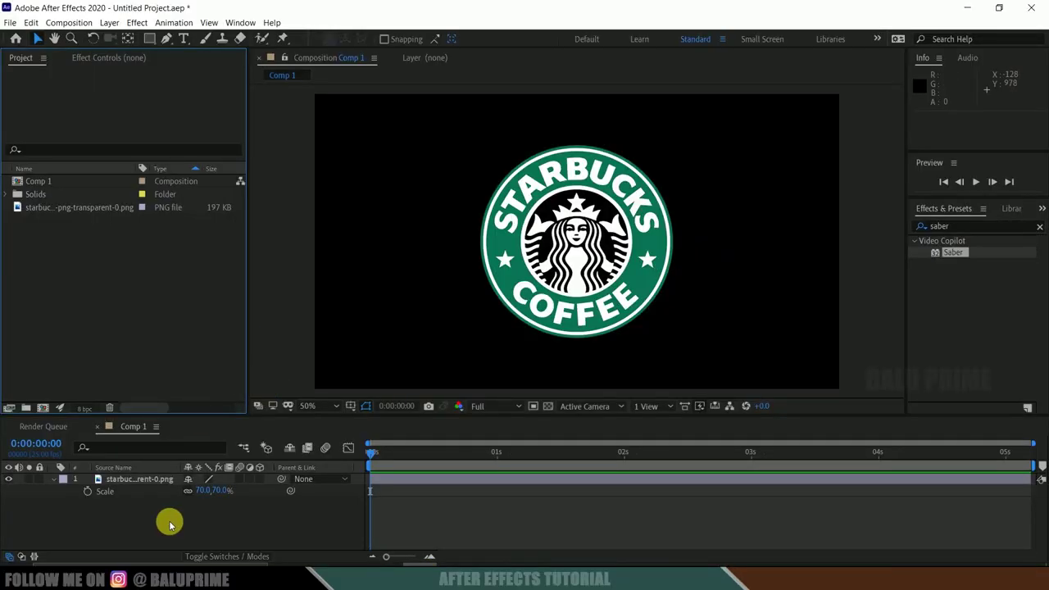
- Delete the old logo layer and import star.png into the project
left_click(133, 479)
key("Delete")
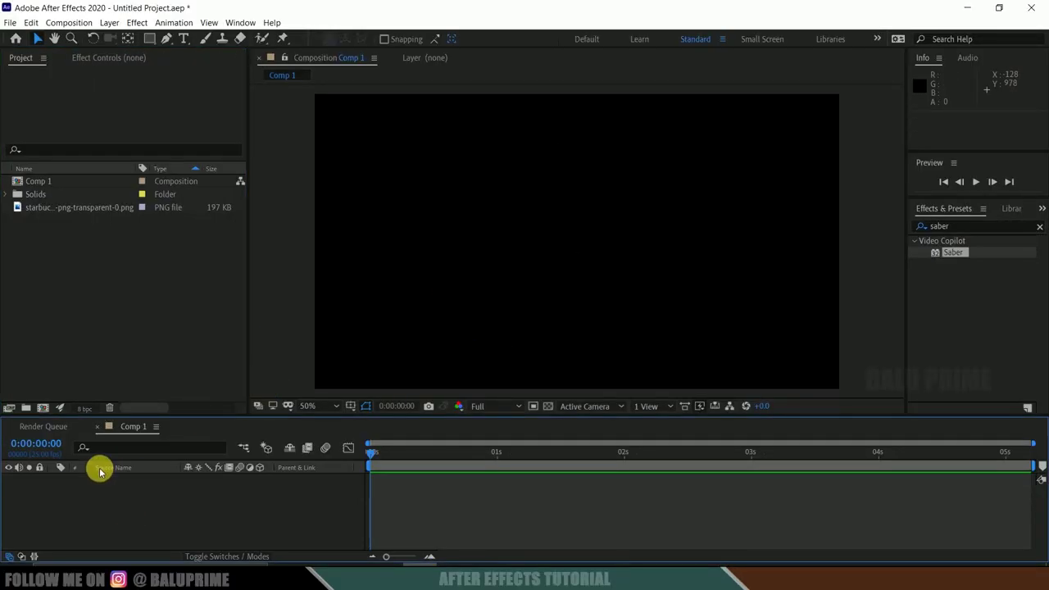
right_click(93, 298)
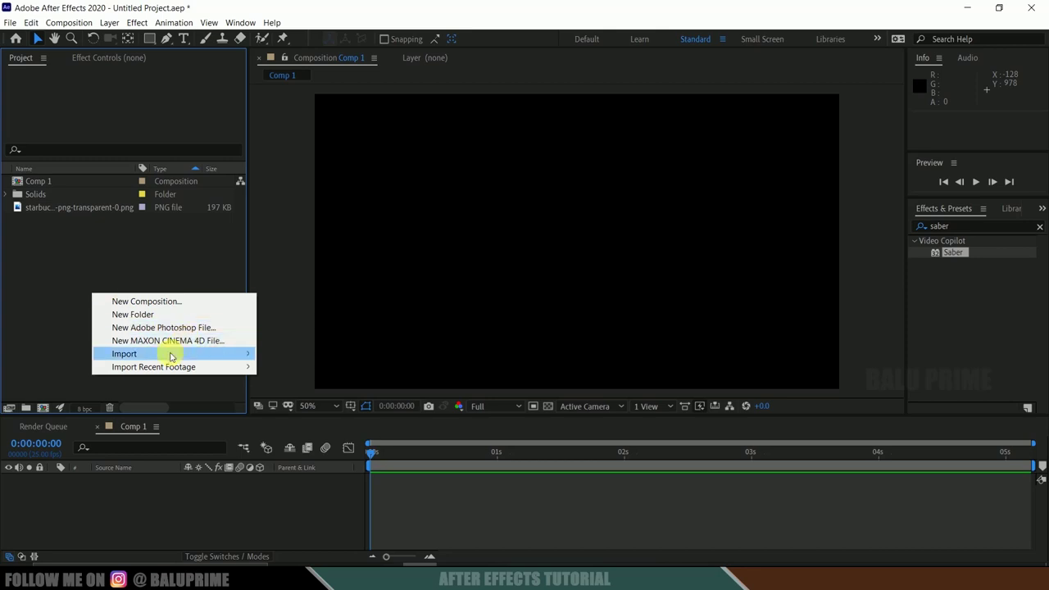
mouse_move(206, 354)
left_click(285, 354)
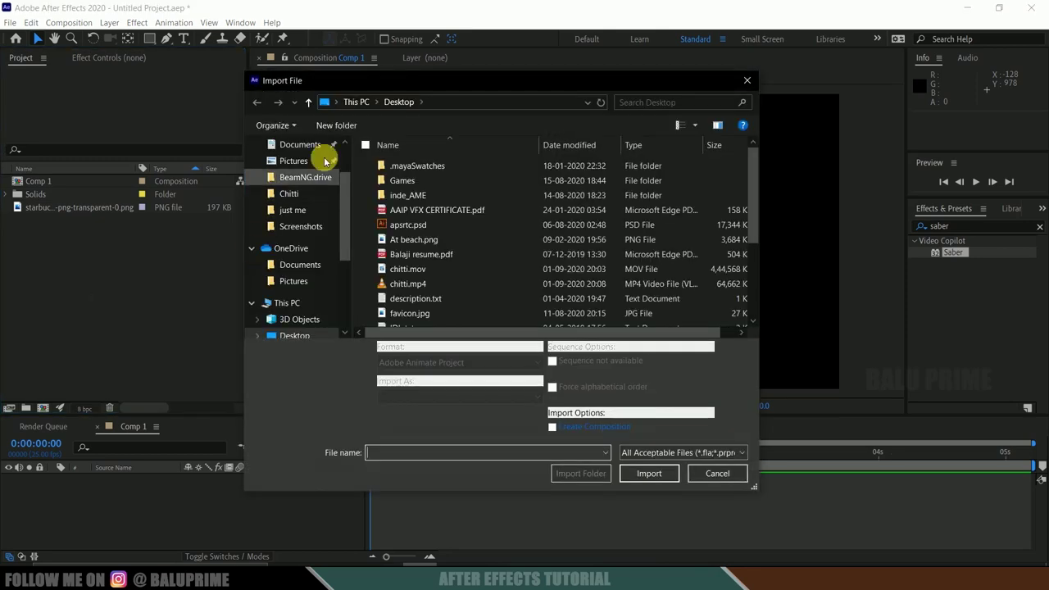
scroll(319, 158, "up", 1)
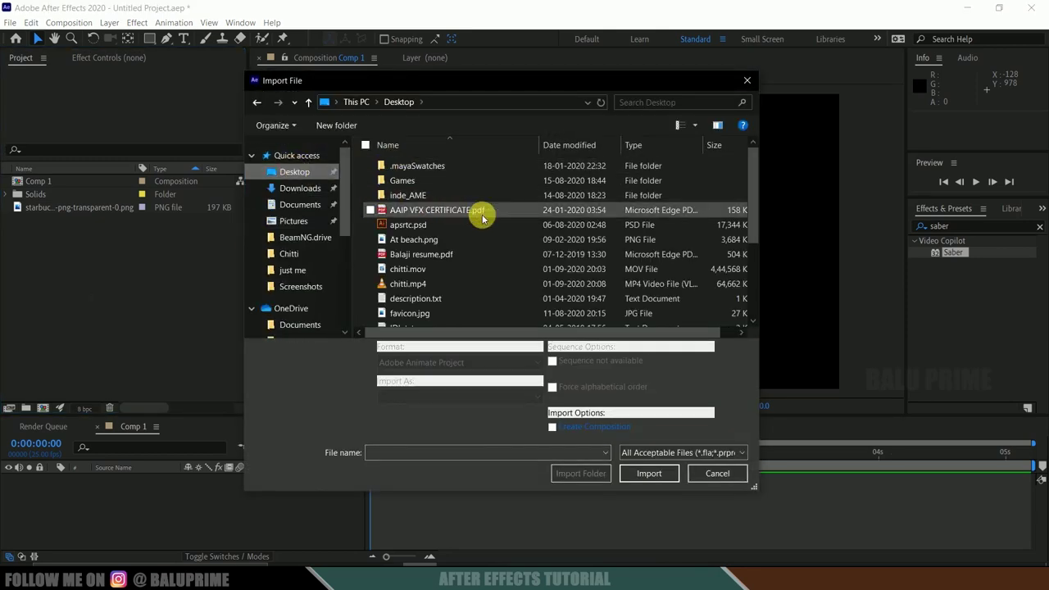
scroll(496, 218, "down", 3)
left_click(393, 259)
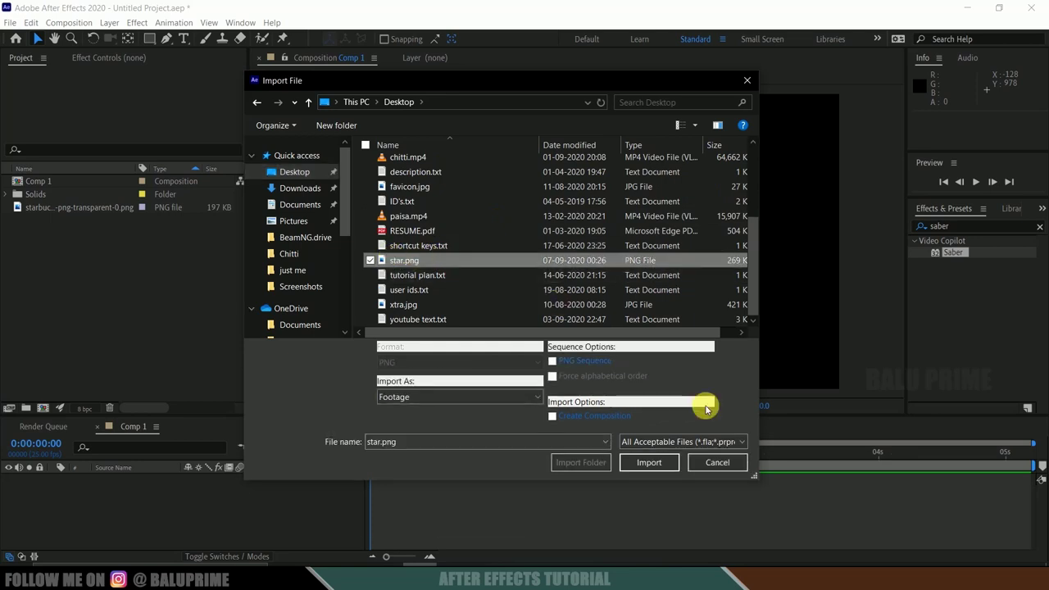
left_click(639, 459)
- Add star.png to Comp 1 and scale it to 62%
left_click_drag(37, 208, 99, 497)
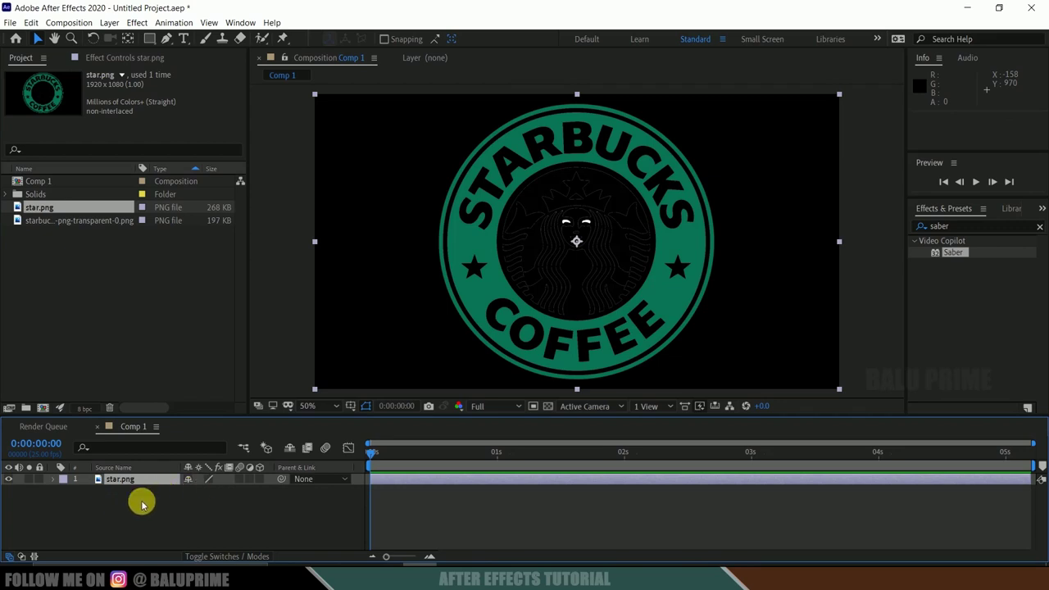
key("s")
left_click_drag(218, 491, 187, 486)
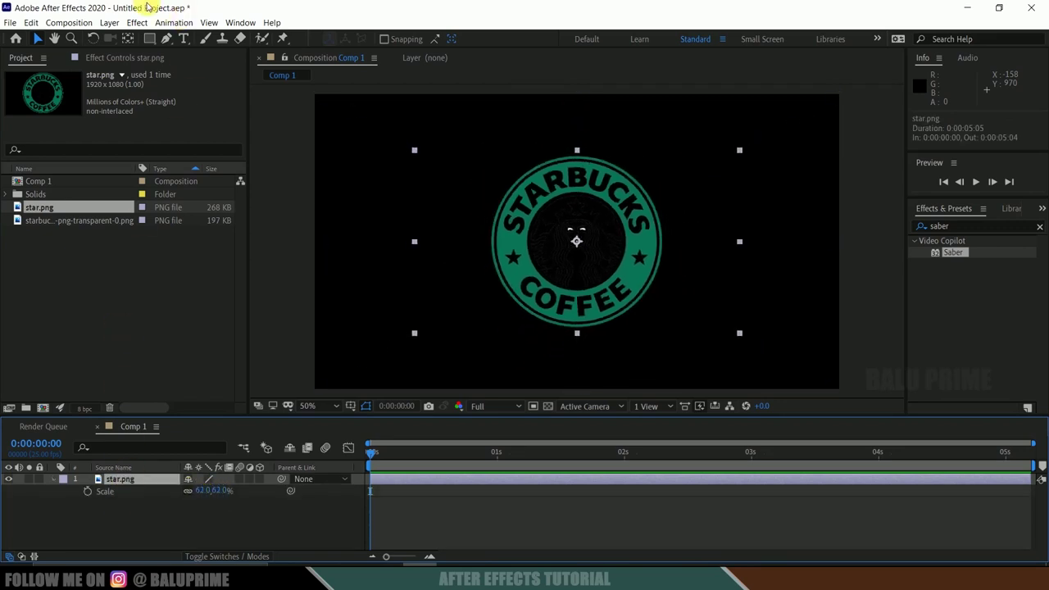
- Auto-trace star.png from its Alpha channel and select the new Auto-traced star.png layer
left_click(109, 22)
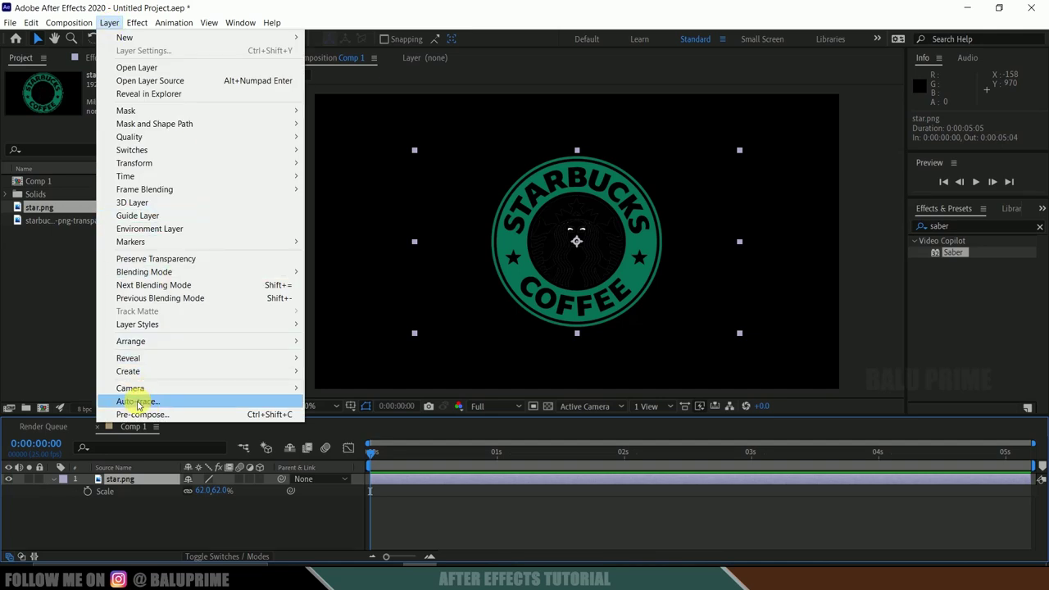
left_click(135, 399)
left_click(486, 273)
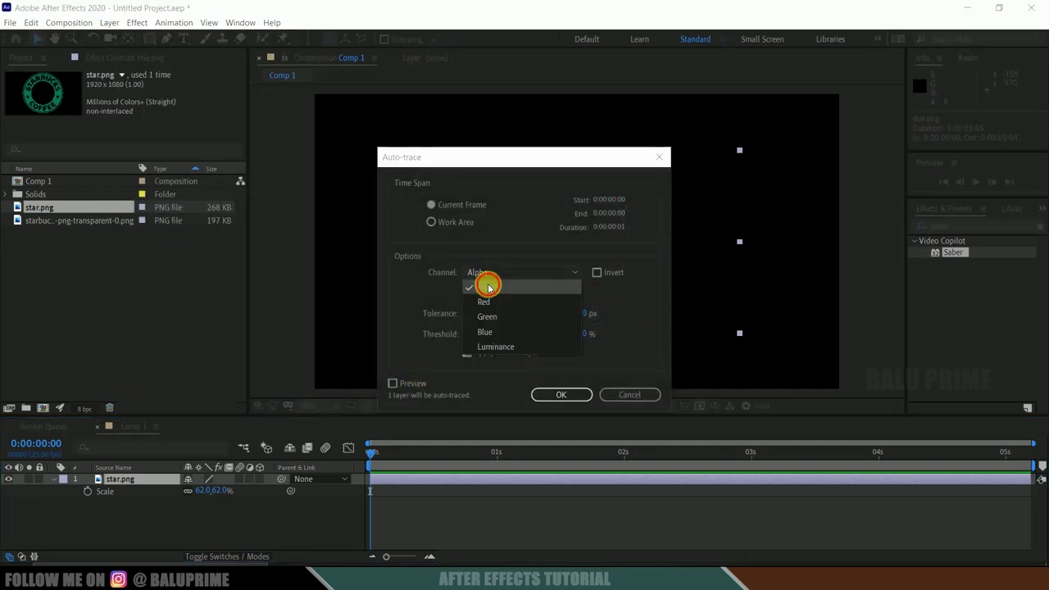
left_click(492, 286)
left_click(561, 394)
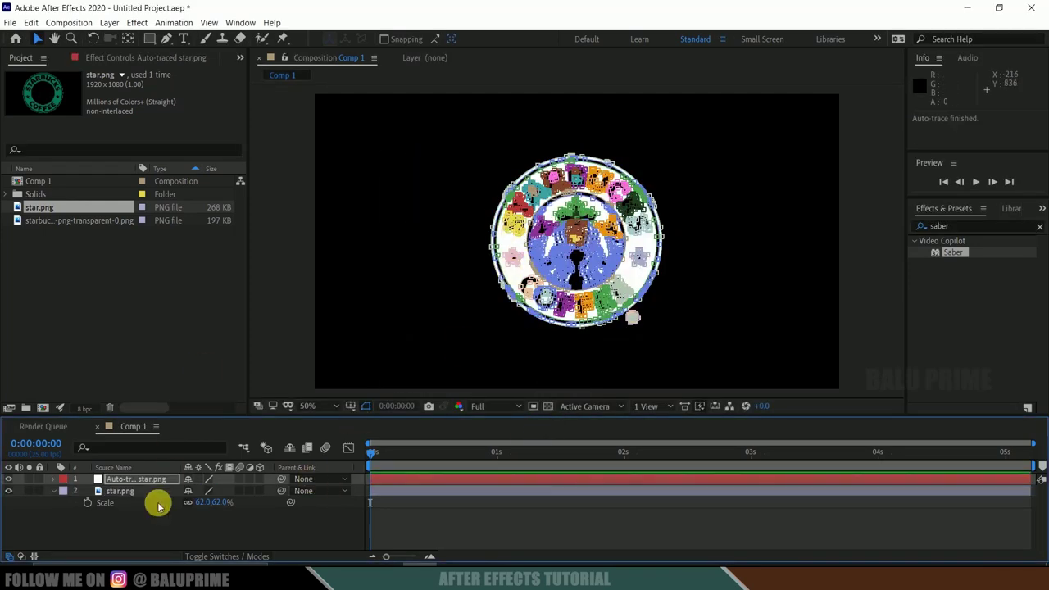
left_click(114, 491)
left_click(4, 491)
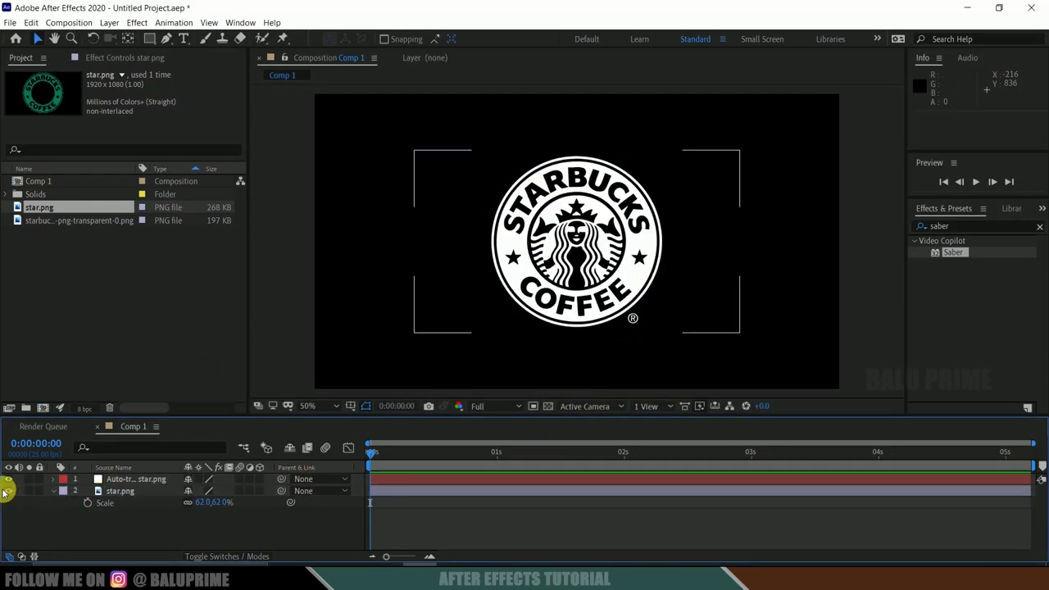
left_click(122, 480)
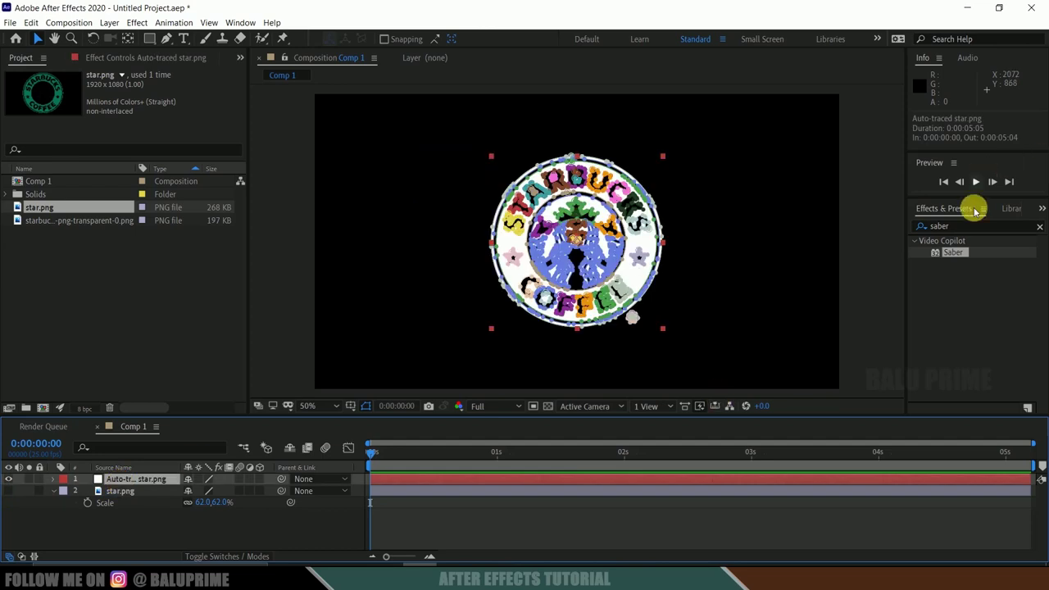
- Apply the Saber effect to the Auto-traced layer and choose the Neon preset
mouse_move(955, 253)
left_mouse_down()
mouse_move(651, 297)
mouse_move(146, 484)
left_mouse_up()
left_click(19, 204)
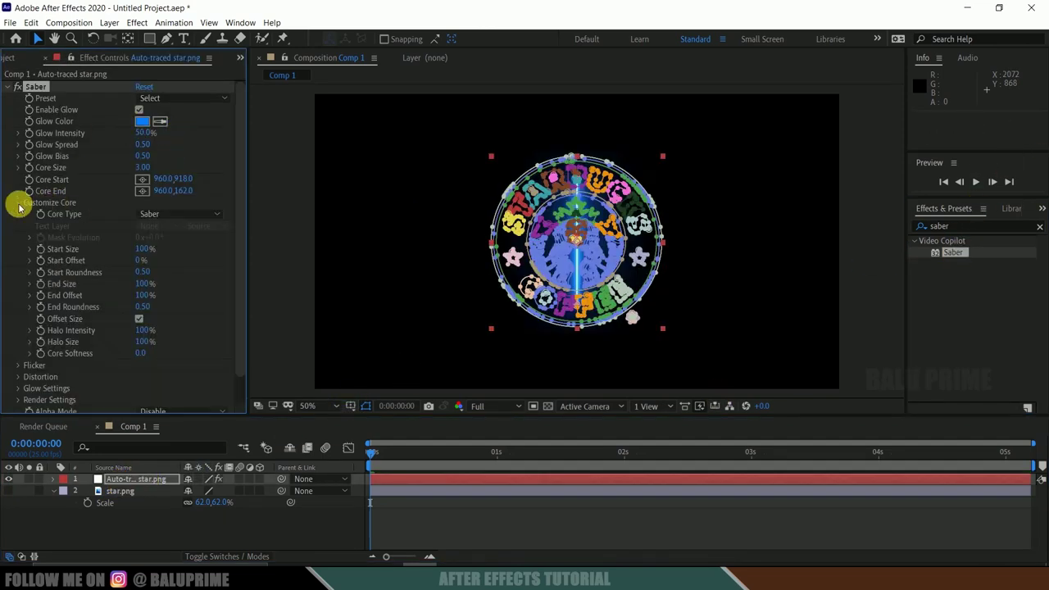
left_click(192, 99)
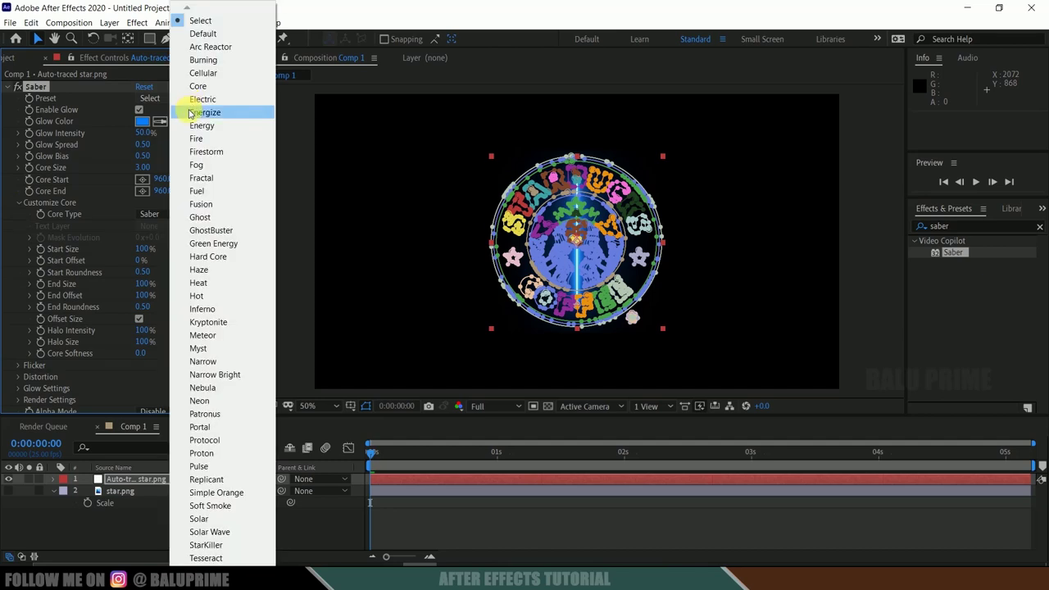
left_click(211, 401)
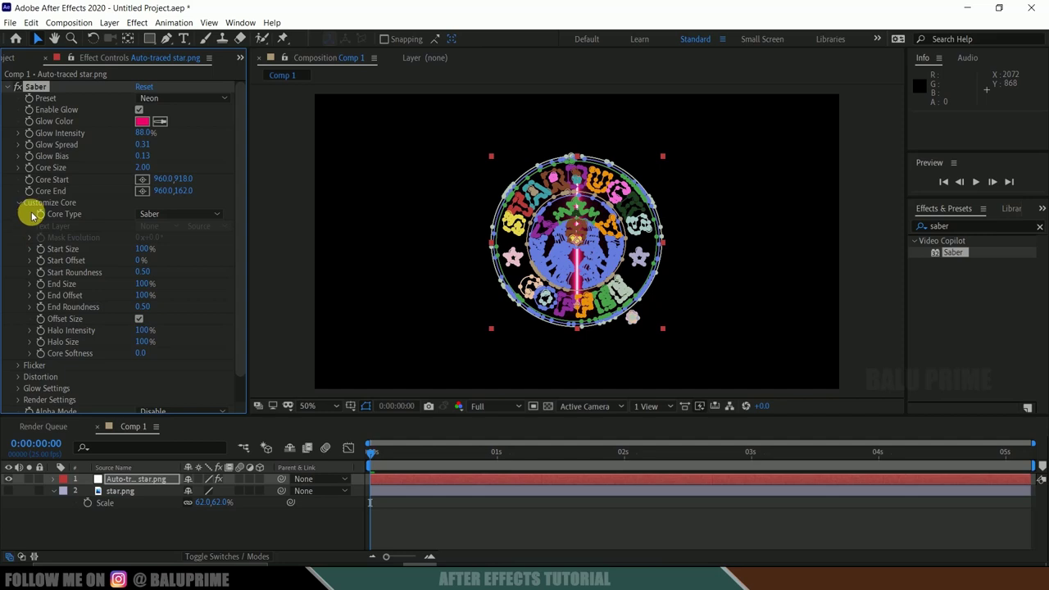
- Set Saber's Core Type to Layer Masks and Glow Intensity to 5
left_click(152, 216)
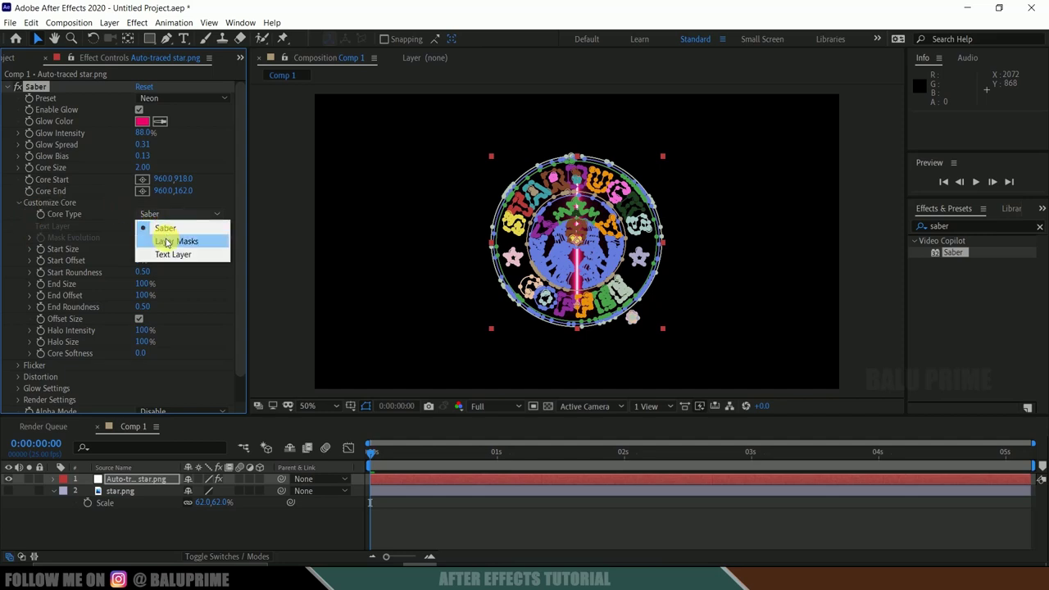
left_click(161, 239)
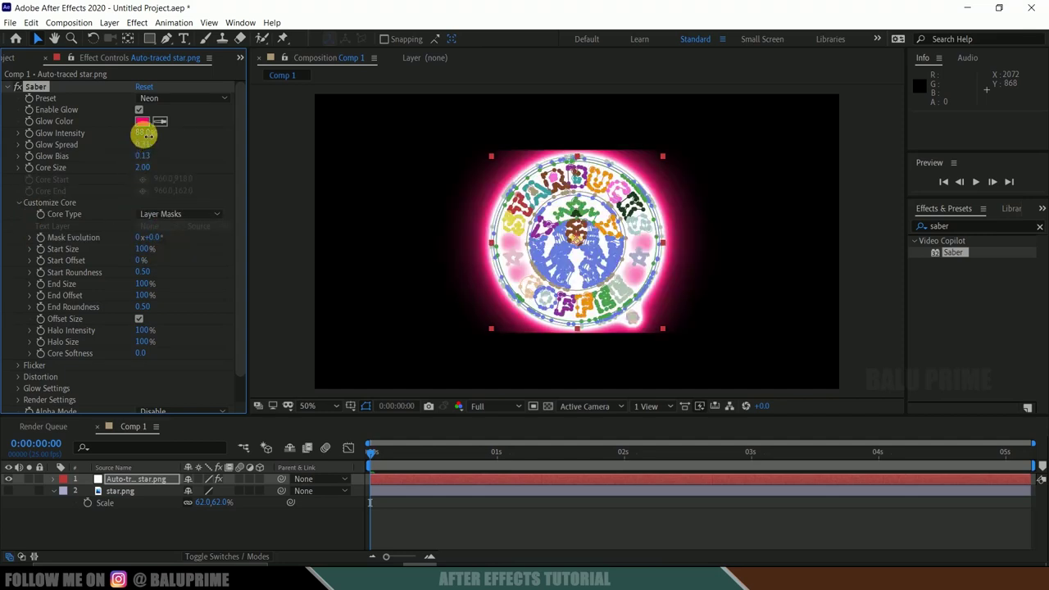
left_click(144, 133)
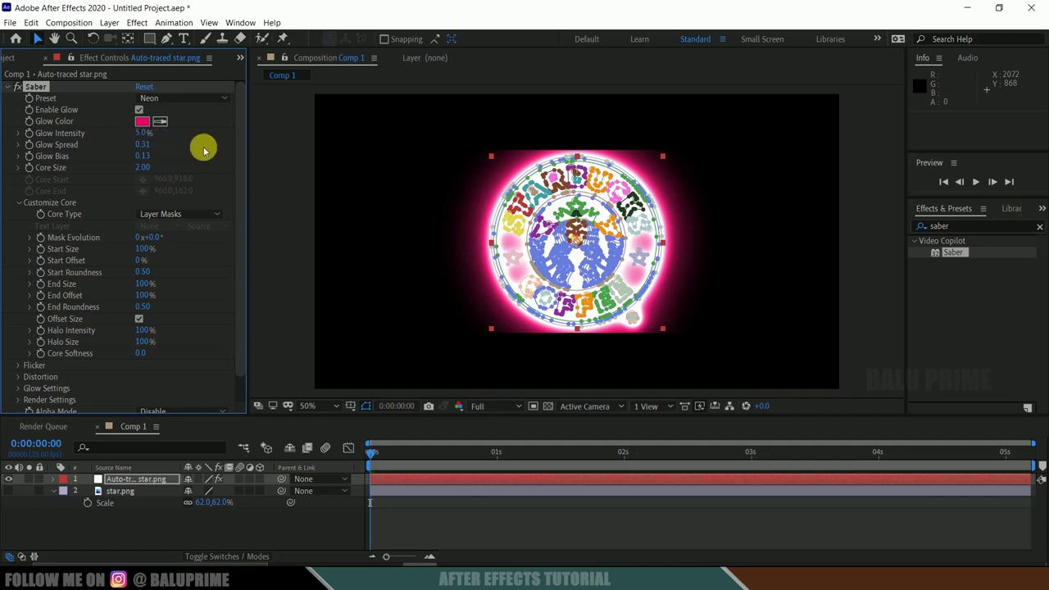
left_click(554, 538)
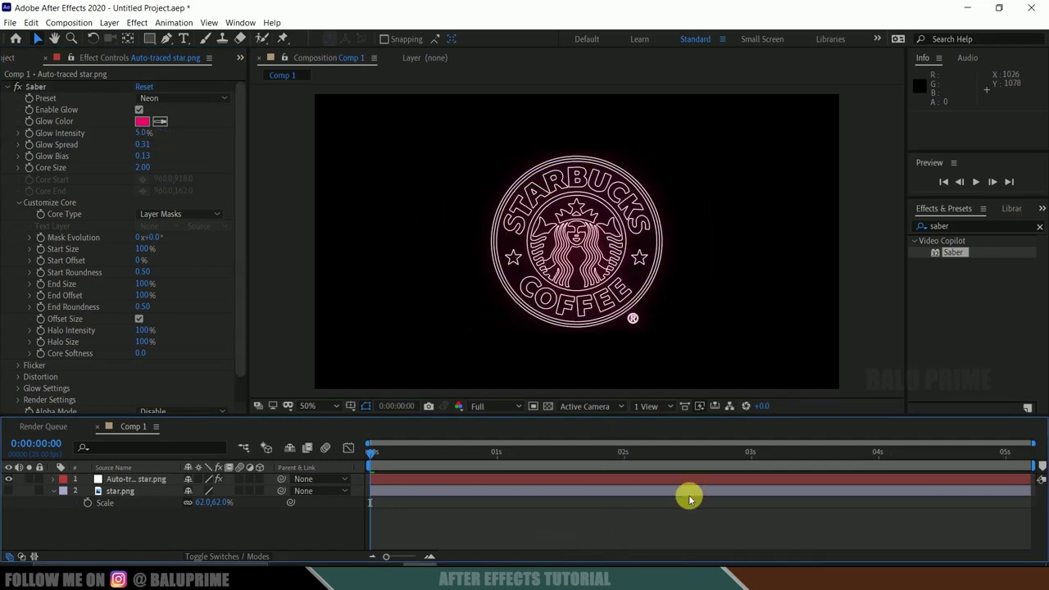
left_click(640, 216)
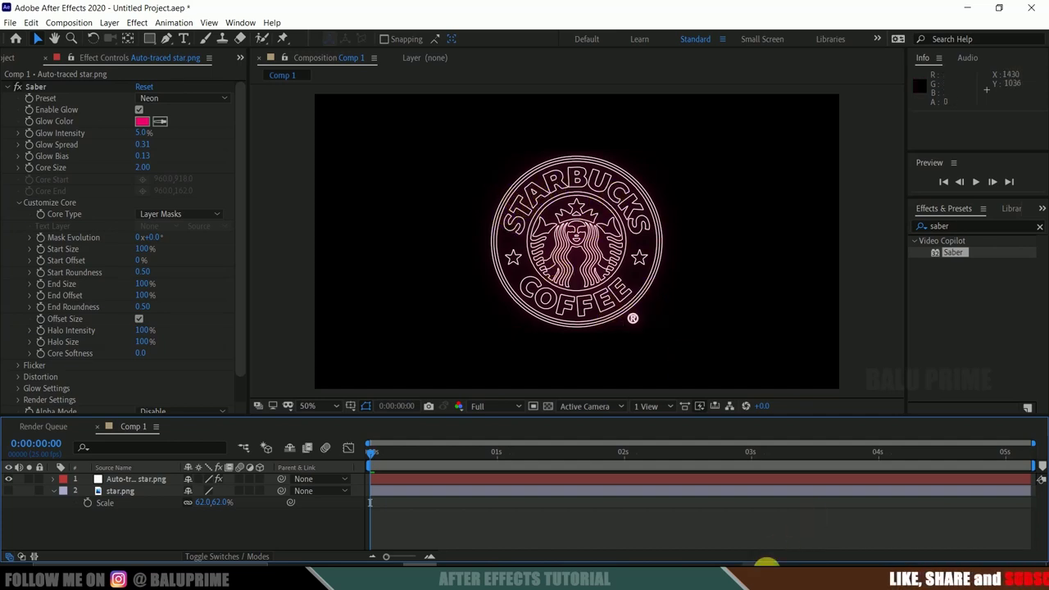
left_click(760, 562)
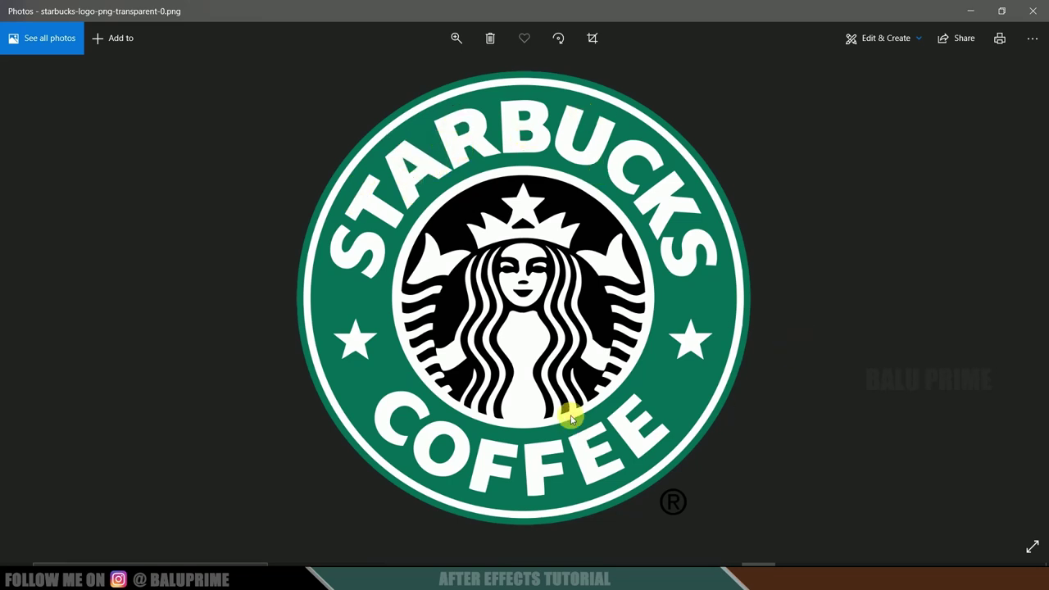
left_click(970, 9)
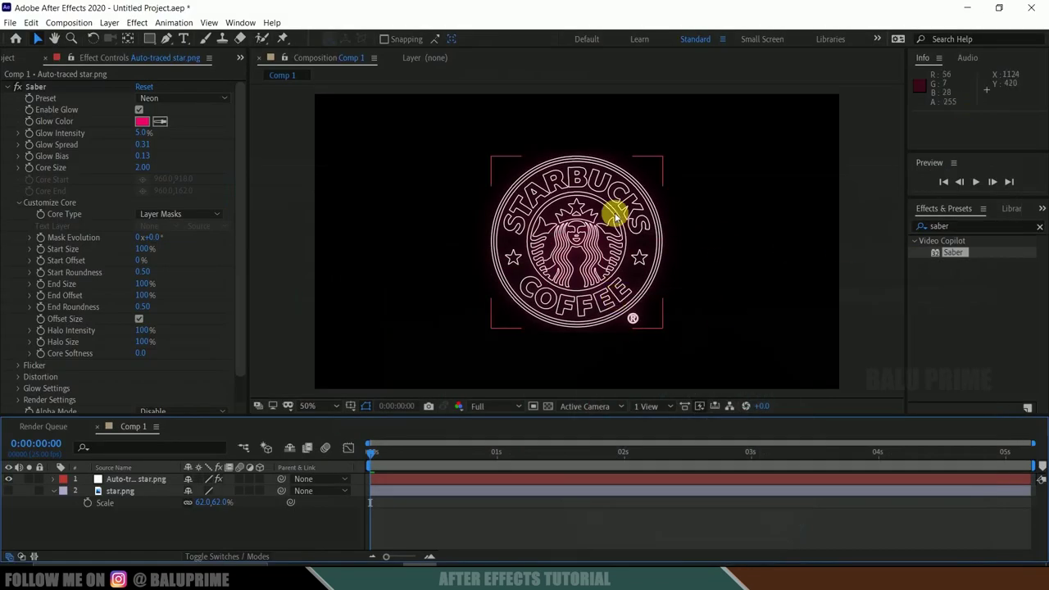
left_click(490, 517)
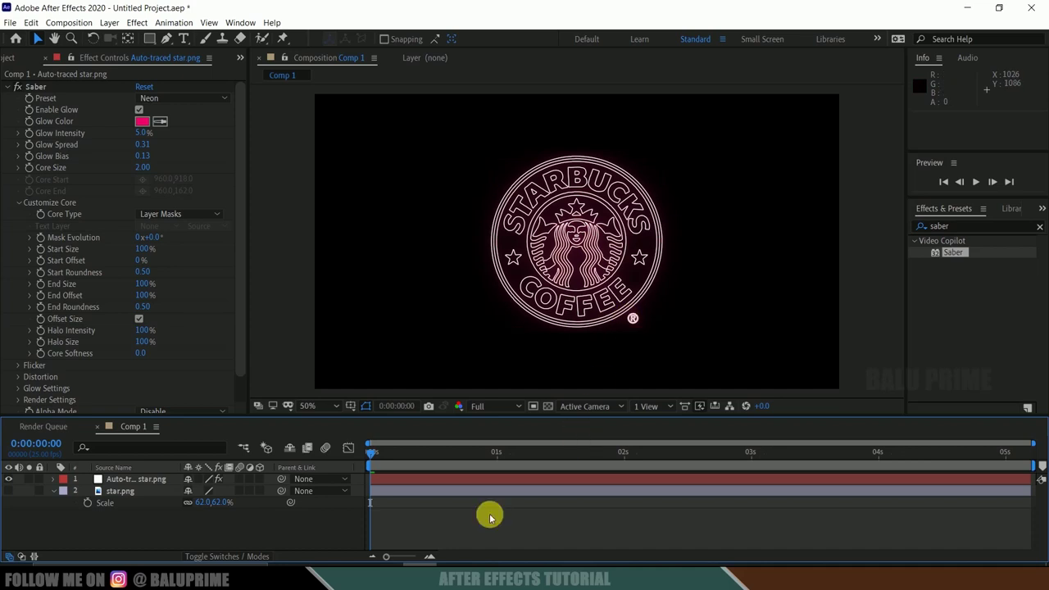